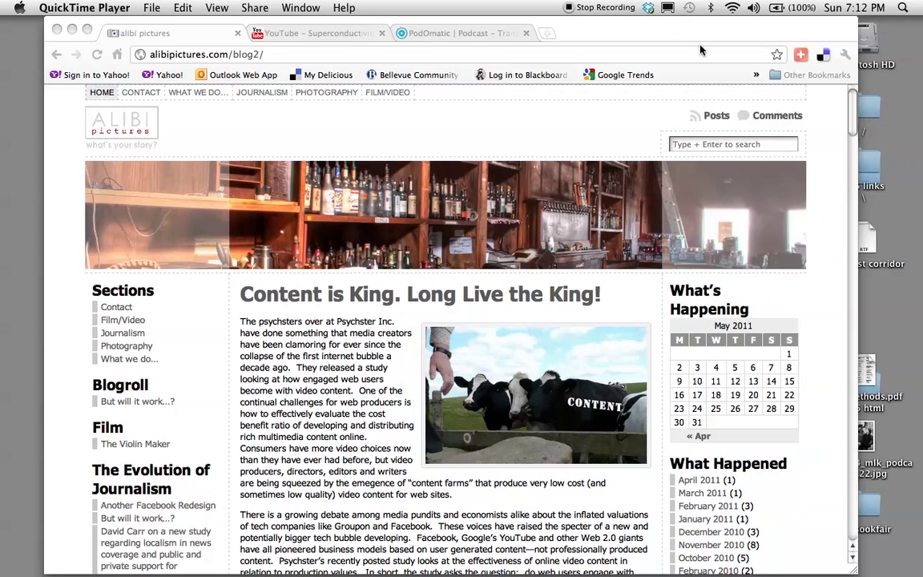
Step: Open the alibi pictures blog's Site Admin dashboard from the Admin Area links
scroll(820, 148, "down", 2)
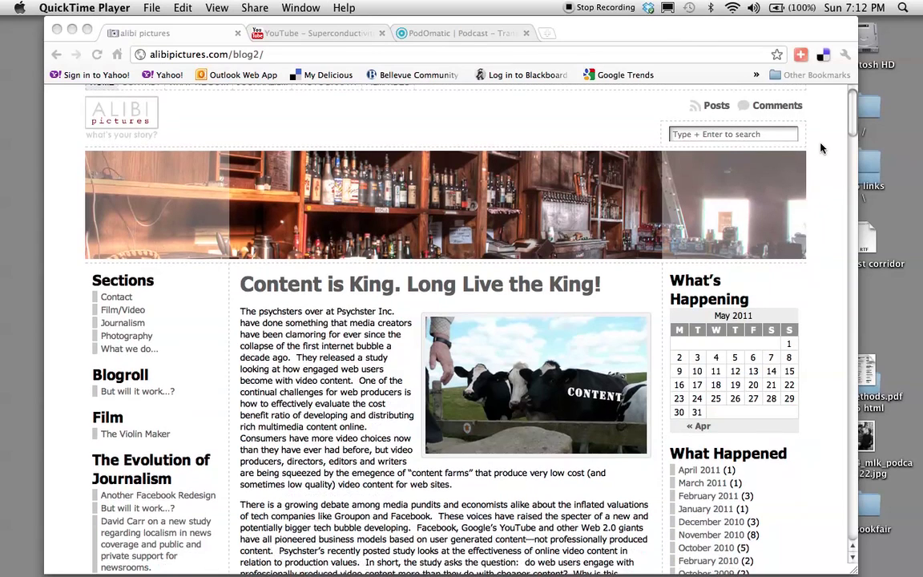
scroll(821, 149, "down", 3)
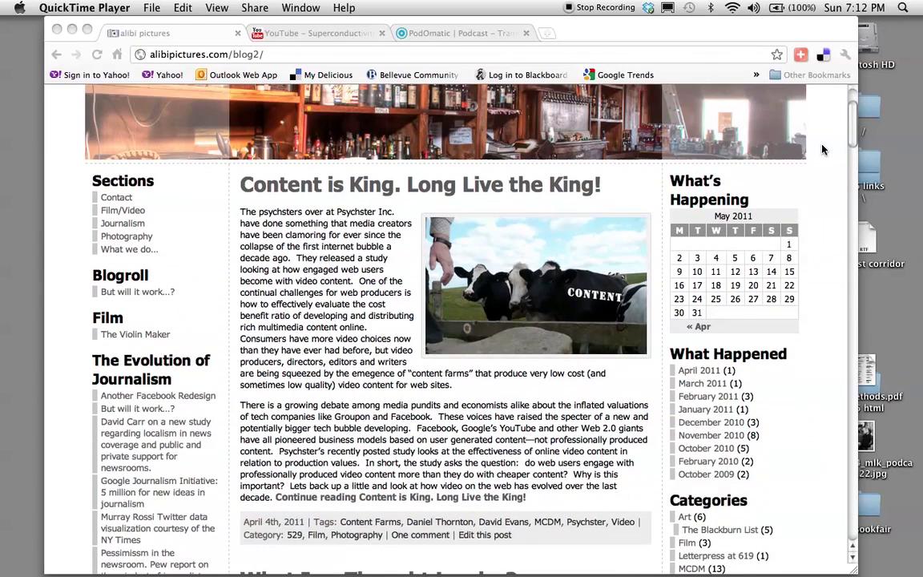
scroll(823, 150, "down", 5)
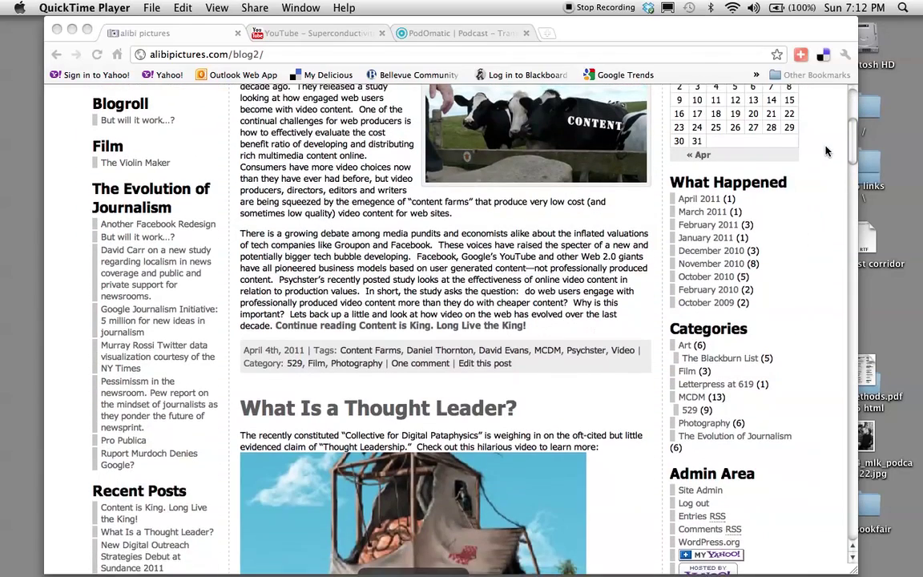
scroll(826, 151, "down", 2)
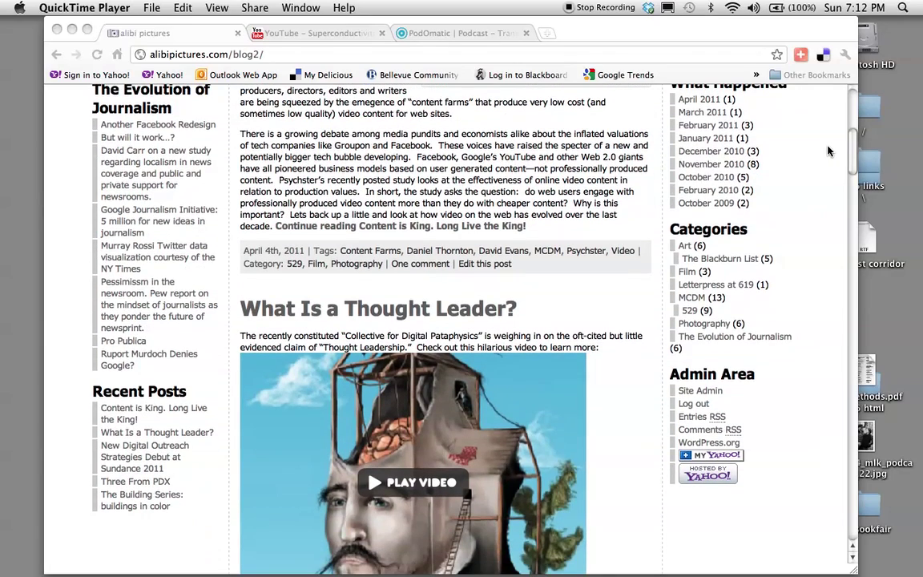
scroll(828, 150, "up", 3)
scroll(828, 151, "down", 6)
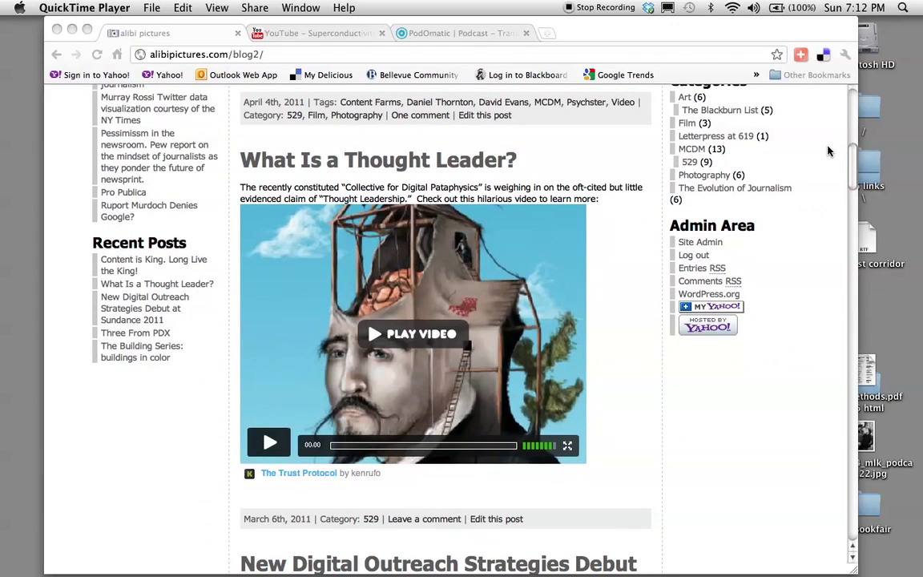
left_click(711, 249)
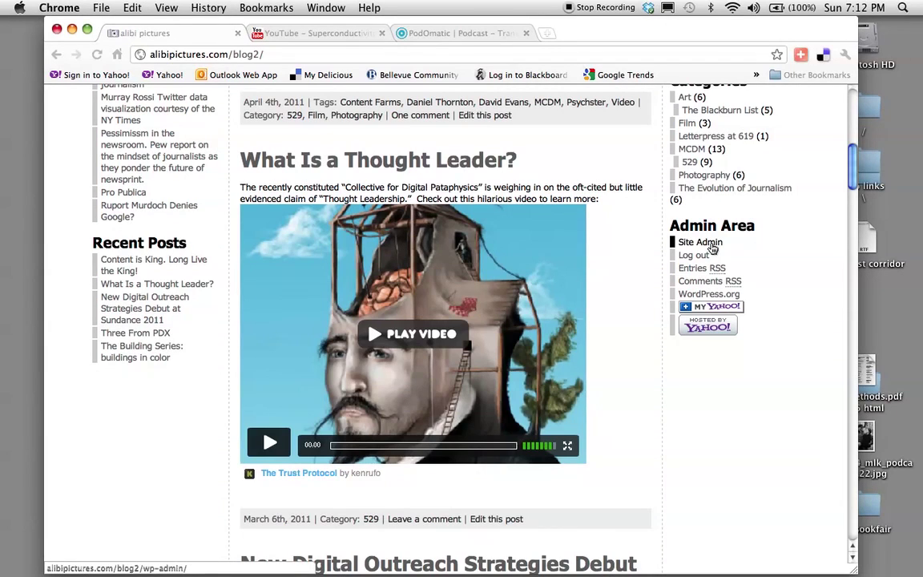
left_click(711, 248)
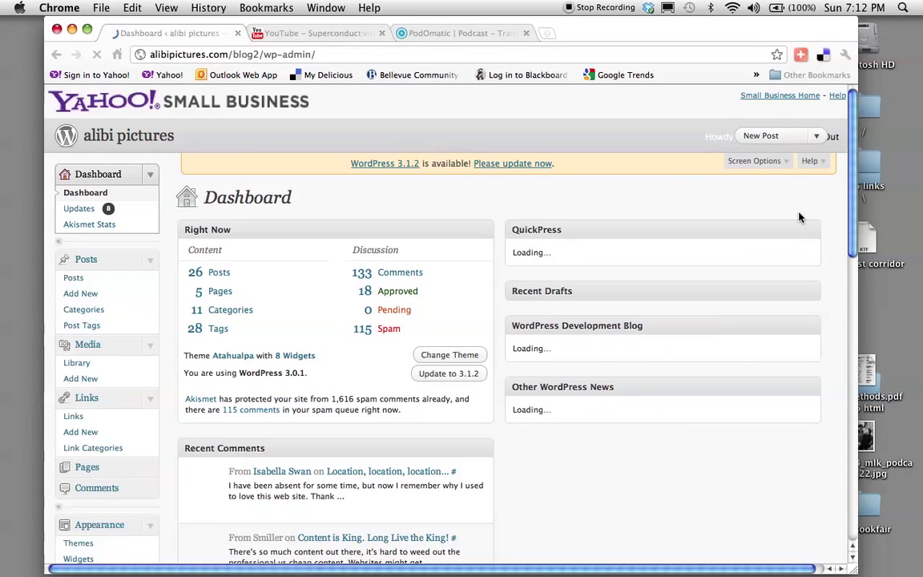
Step: Open the list of the blog's posts from the dashboard's content summary
scroll(799, 218, "down", 1)
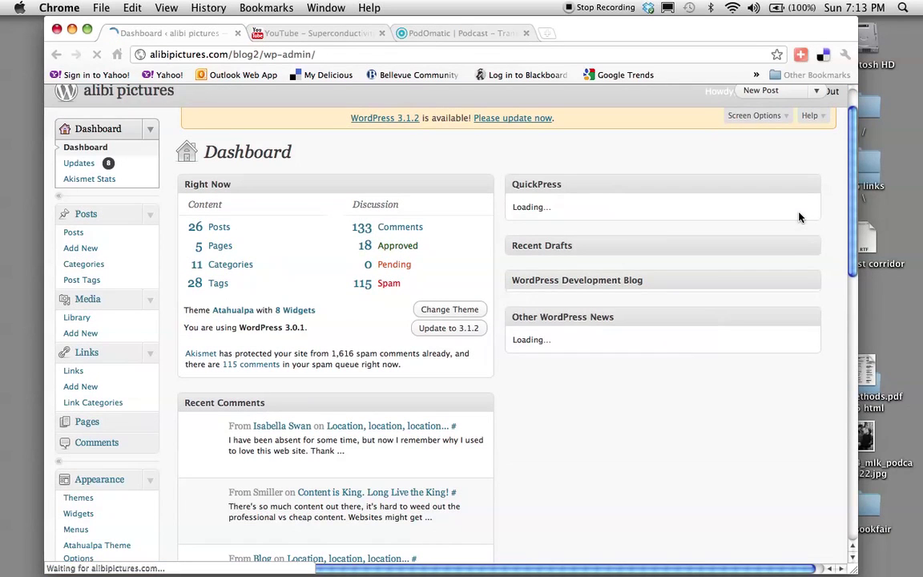
scroll(827, 215, "up", 1)
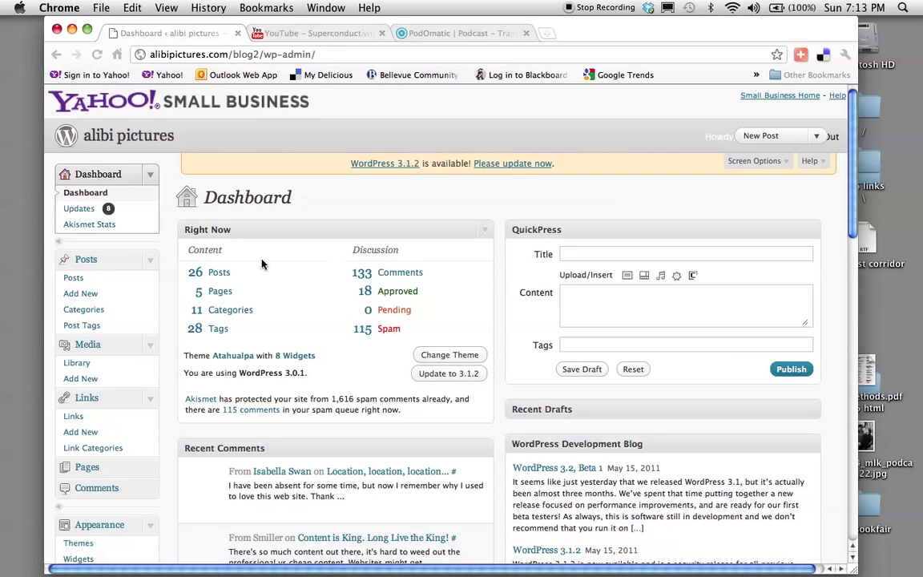
left_click(218, 272)
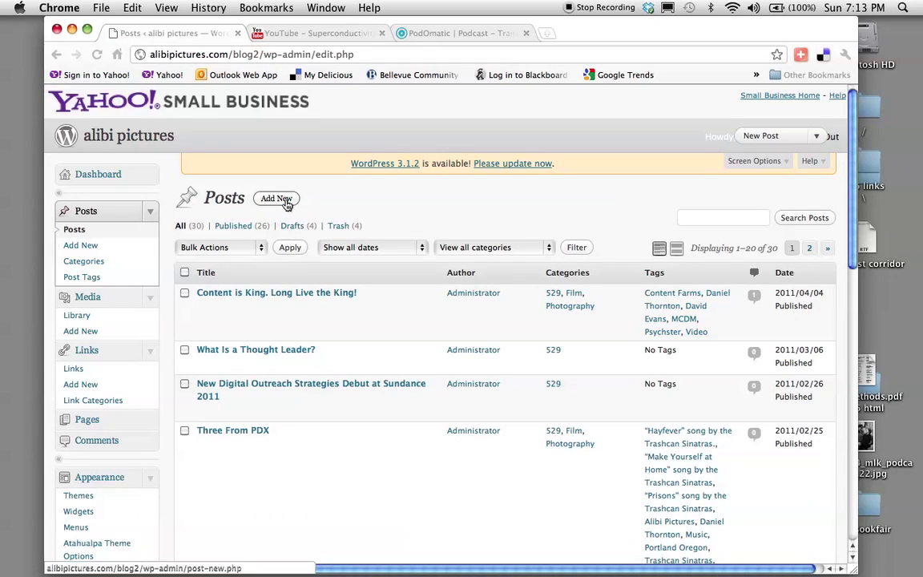
Step: Switch to the Transparent podcast page on PodOmatic and open the APARIGRAHA episode in its pop-up player, shifting the player window aside
left_click(452, 33)
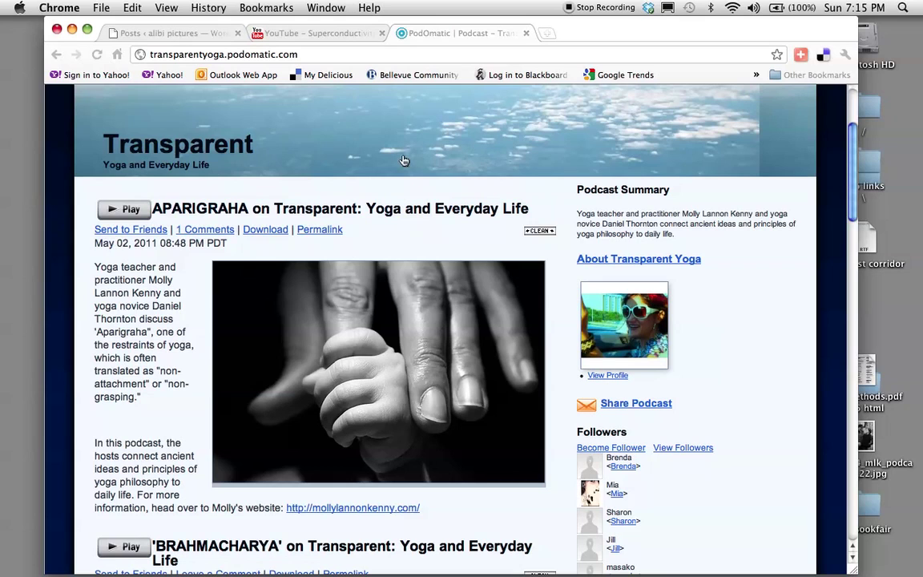
left_click(421, 217)
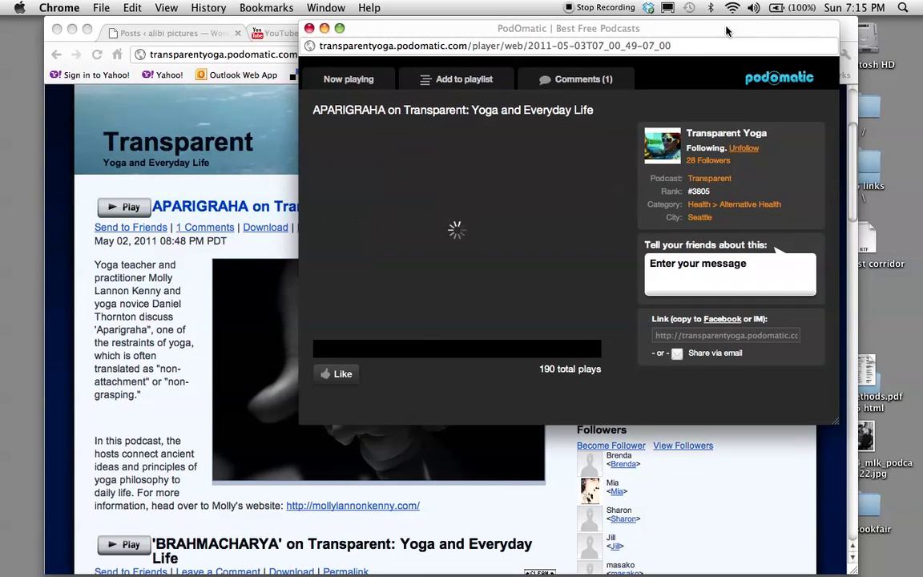
left_click_drag(726, 30, 657, 28)
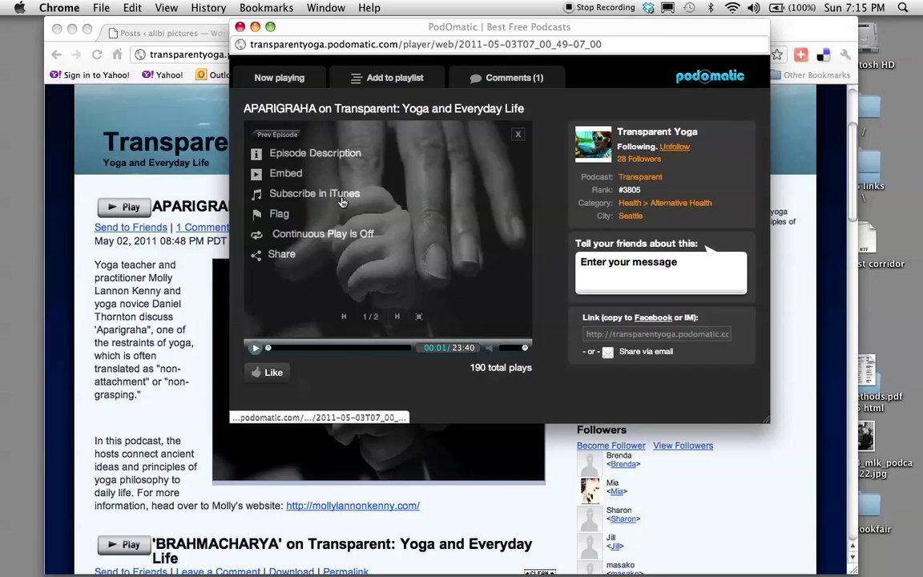
Step: Display the APARIGRAHA episode's embed code at the 440x85 size and copy all of it
left_click(294, 179)
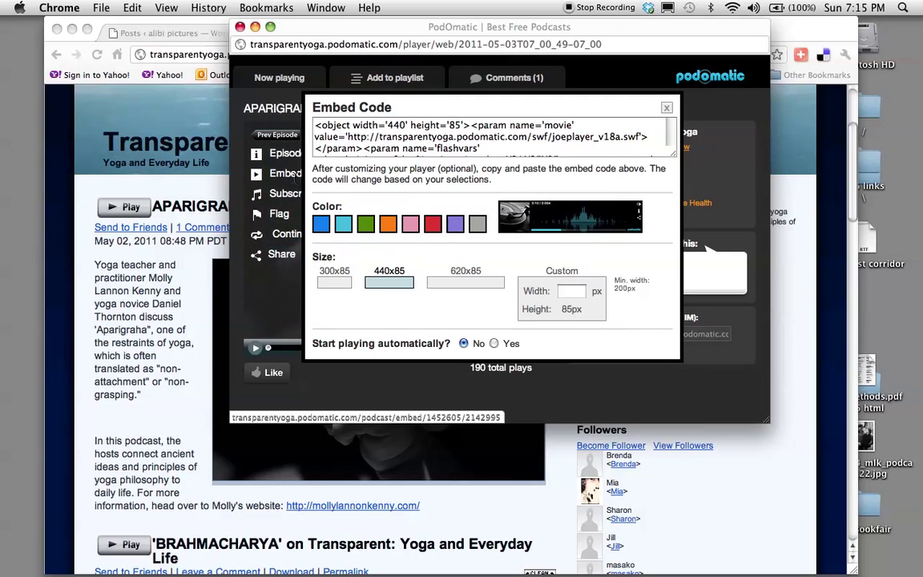
left_click(450, 138)
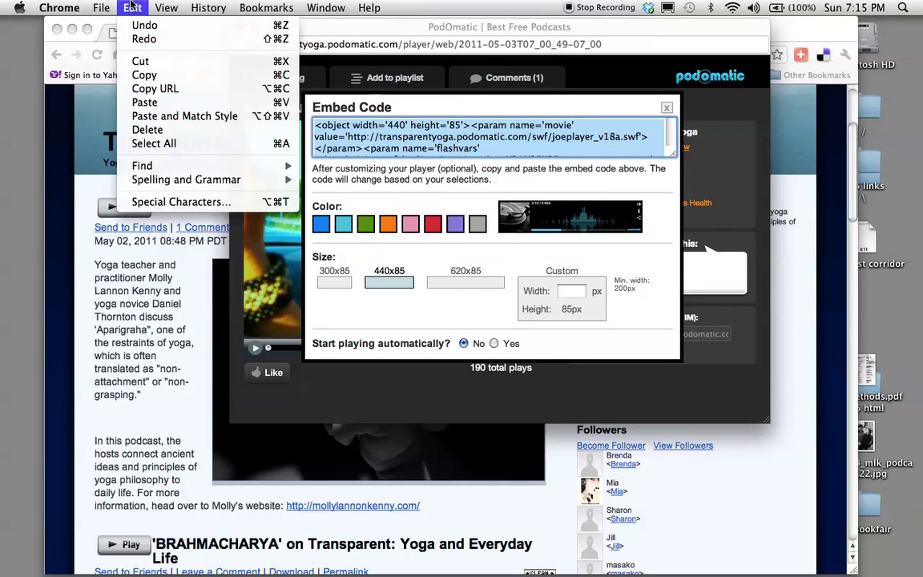
left_click(128, 75)
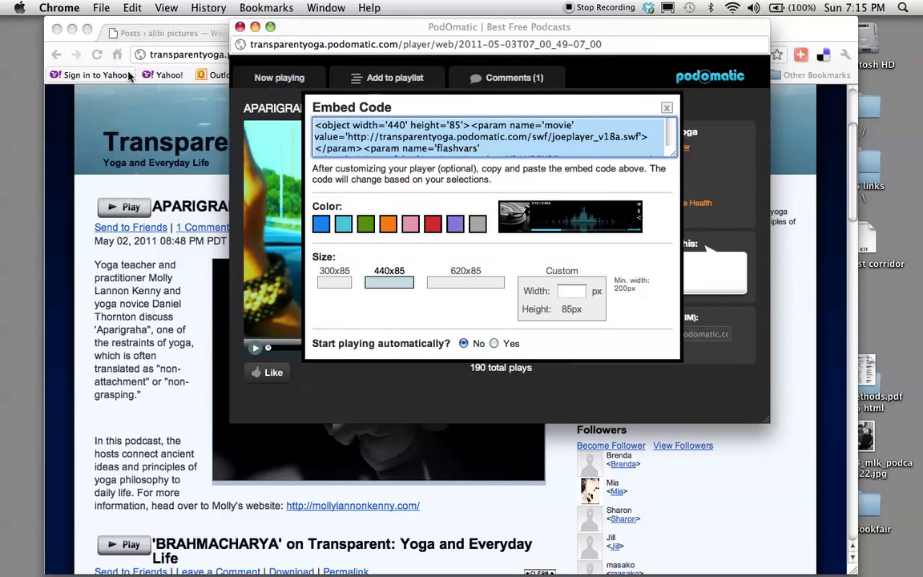
Step: Return to the alibi pictures WordPress admin and start a new post
left_click(161, 29)
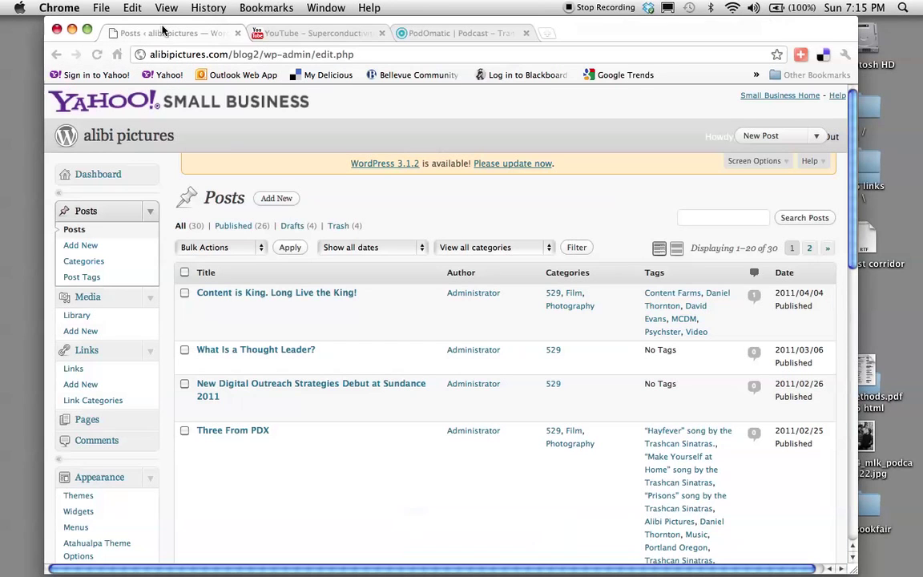
left_click(761, 136)
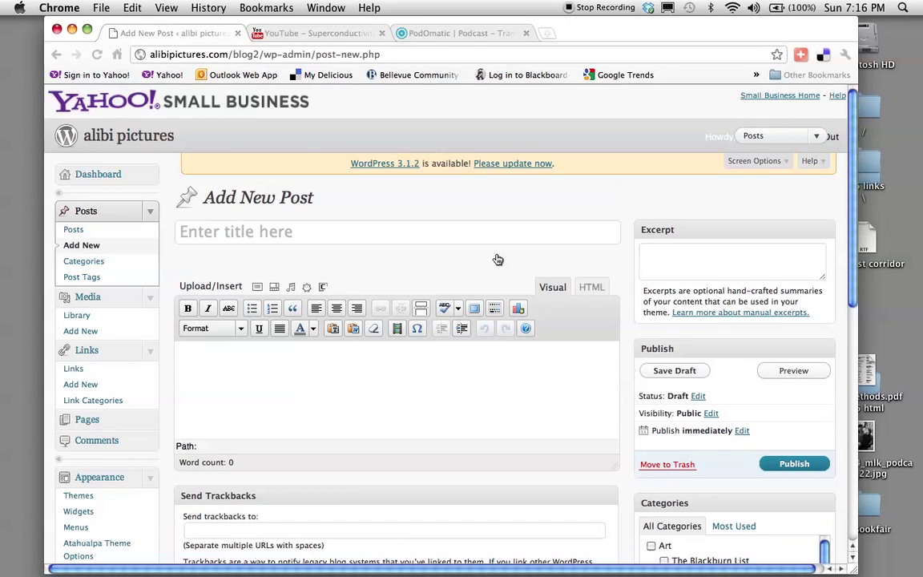
Step: Examine the new post editor in its HTML and Visual modes, along with the publishing and category options
left_click(591, 288)
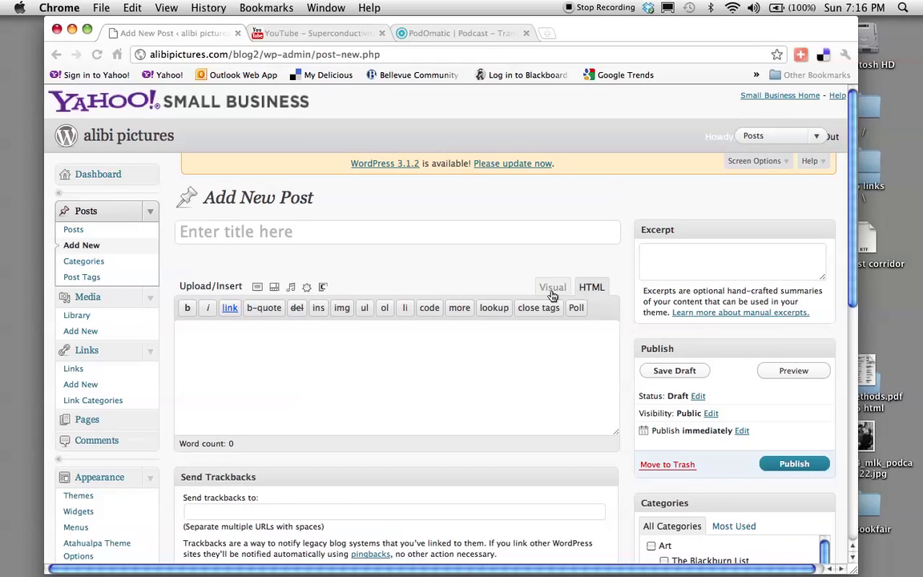
left_click(552, 290)
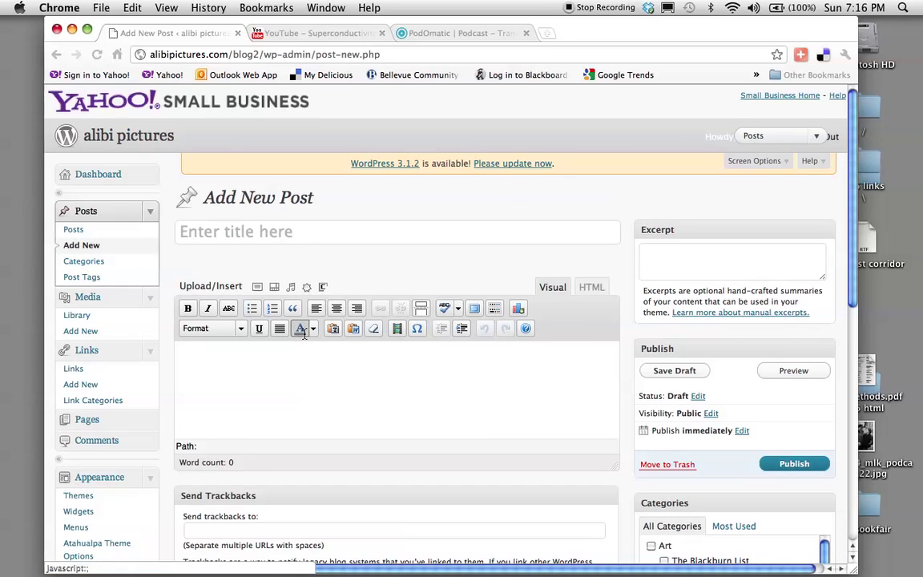
scroll(581, 351, "down", 2)
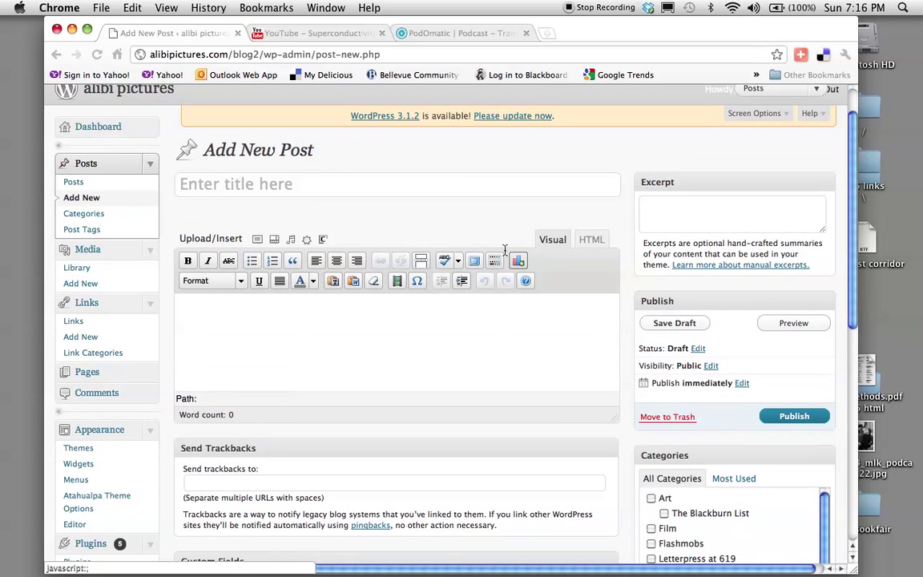
left_click(405, 322)
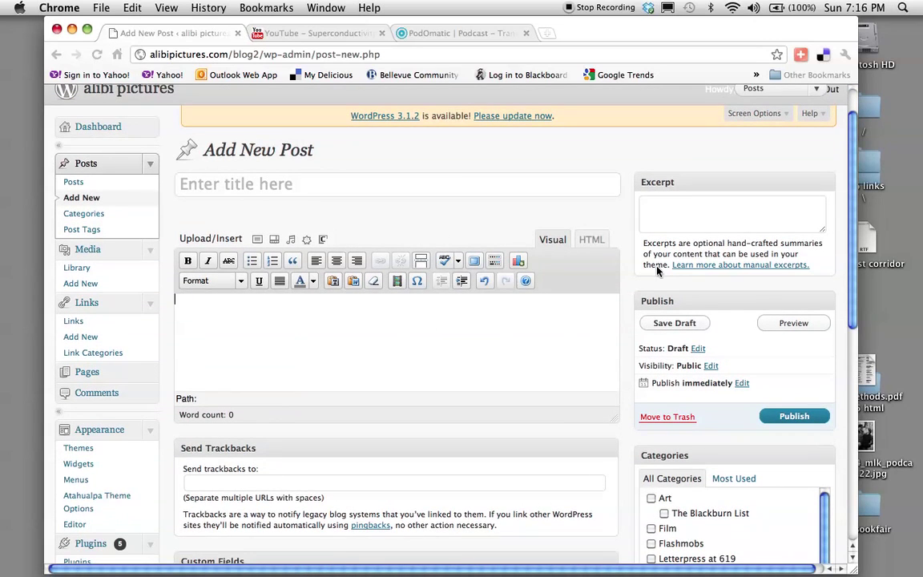
scroll(486, 330, "down", 1)
scroll(542, 333, "up", 2)
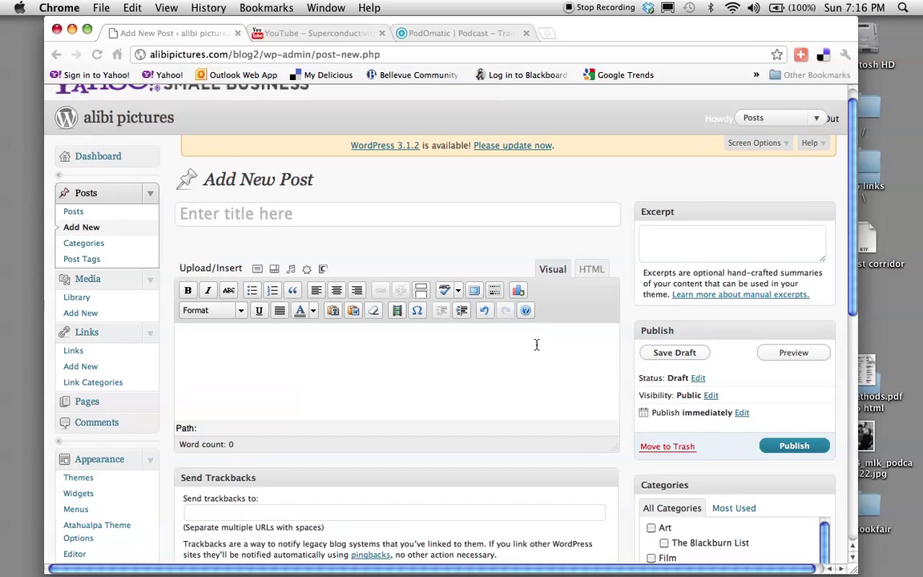
scroll(537, 344, "down", 3)
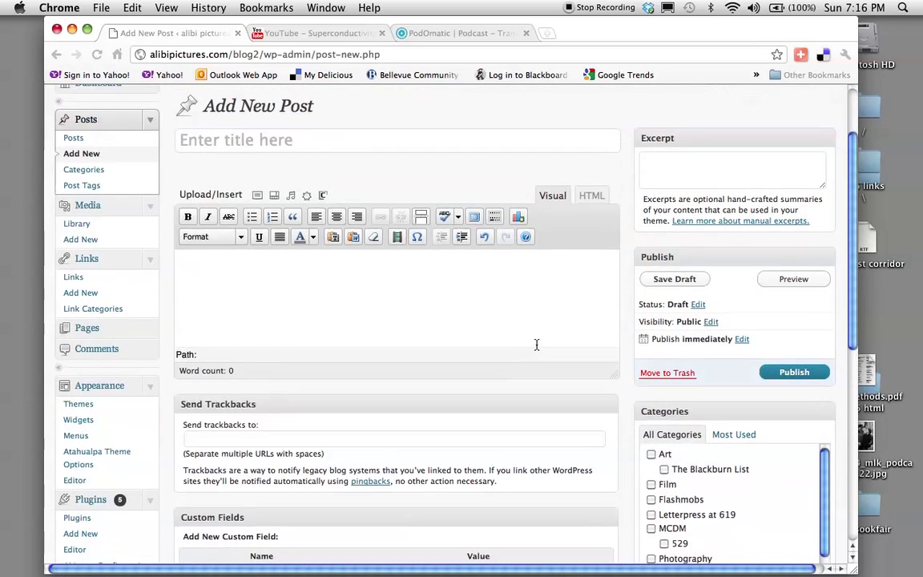
scroll(537, 344, "up", 1)
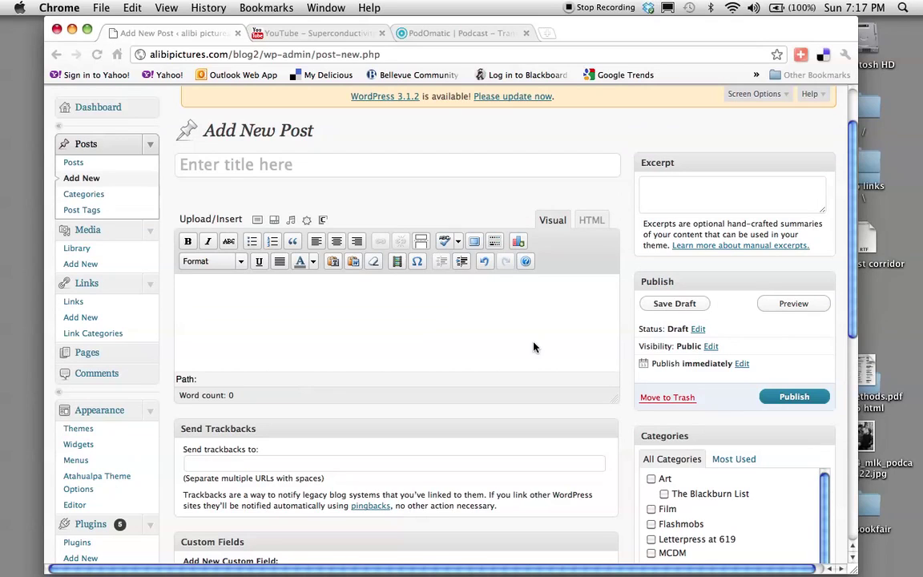
Step: Paste the copied podcast embed code into the post body in HTML mode
left_click(593, 222)
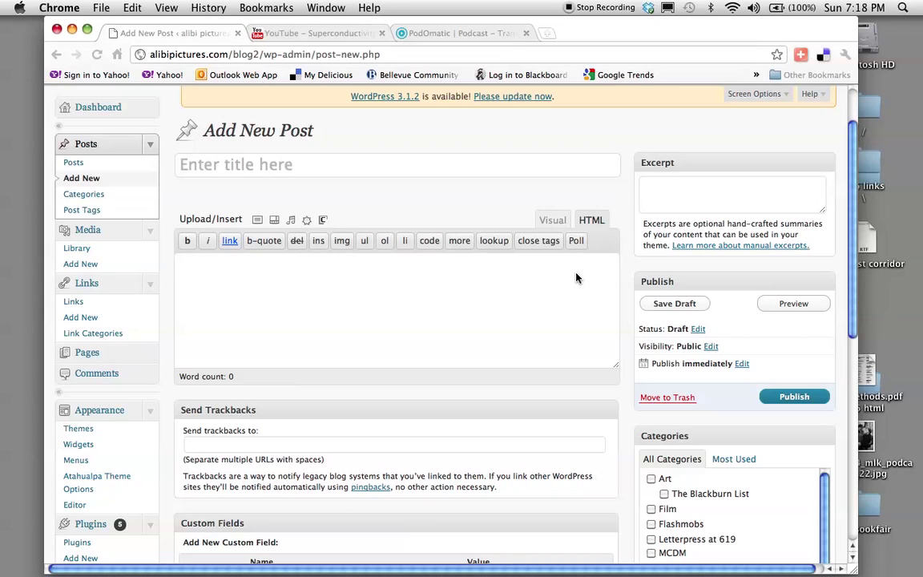
left_click(128, 7)
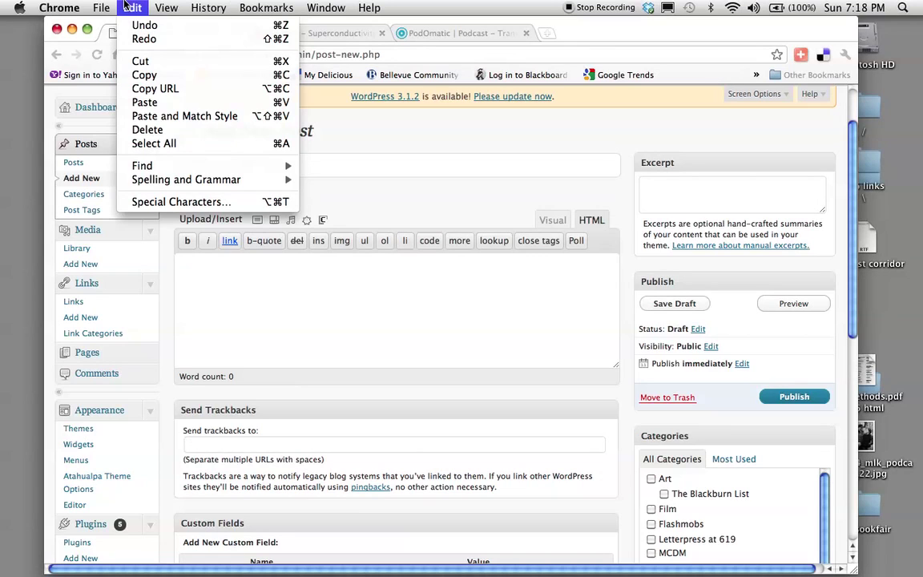
left_click(141, 103)
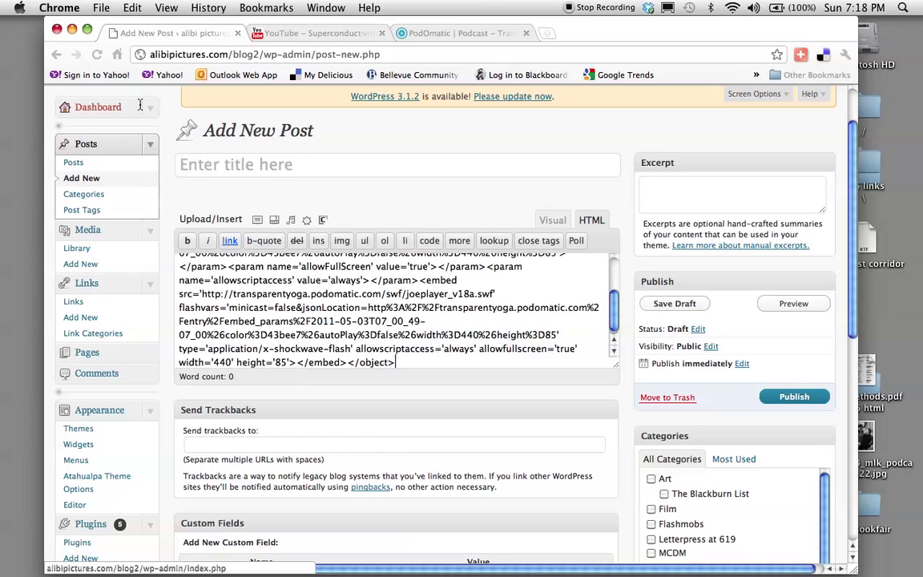
scroll(505, 341, "up", 2)
scroll(504, 341, "up", 4)
scroll(505, 341, "down", 6)
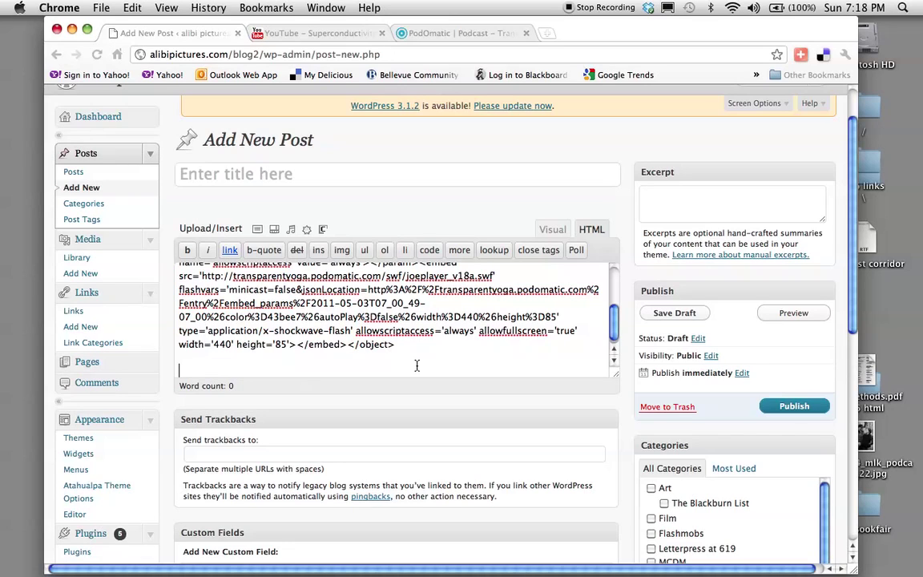
Step: In Visual mode, add the text "The latest in our continuing series of podcasts about Yoga and everyday life!" below the embedded player
left_click(552, 230)
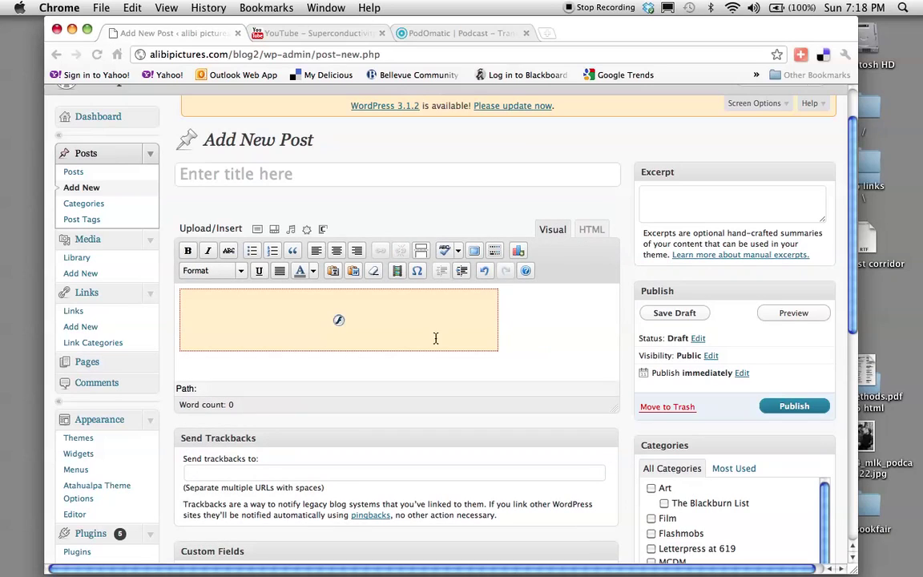
left_click(428, 365)
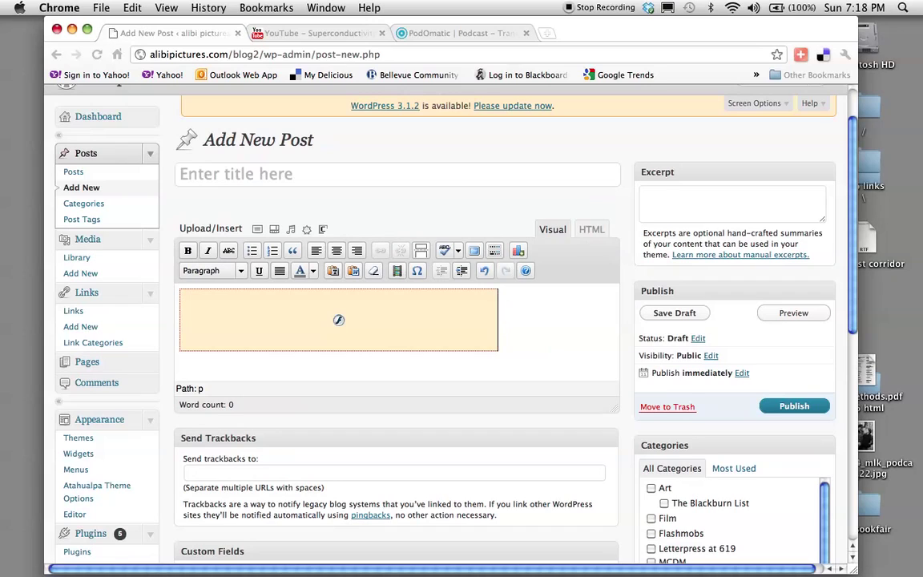
scroll(191, 314, "up", 1)
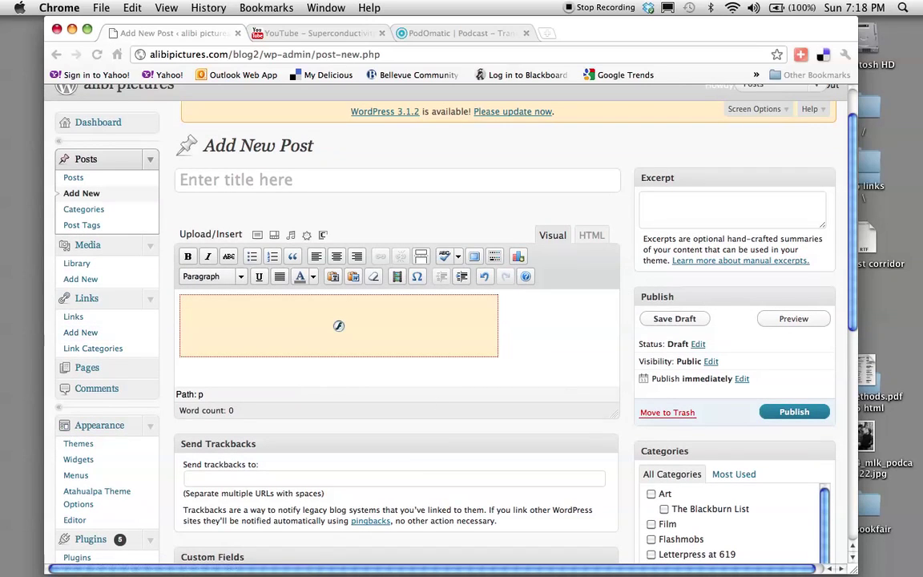
type("The latest in our cont")
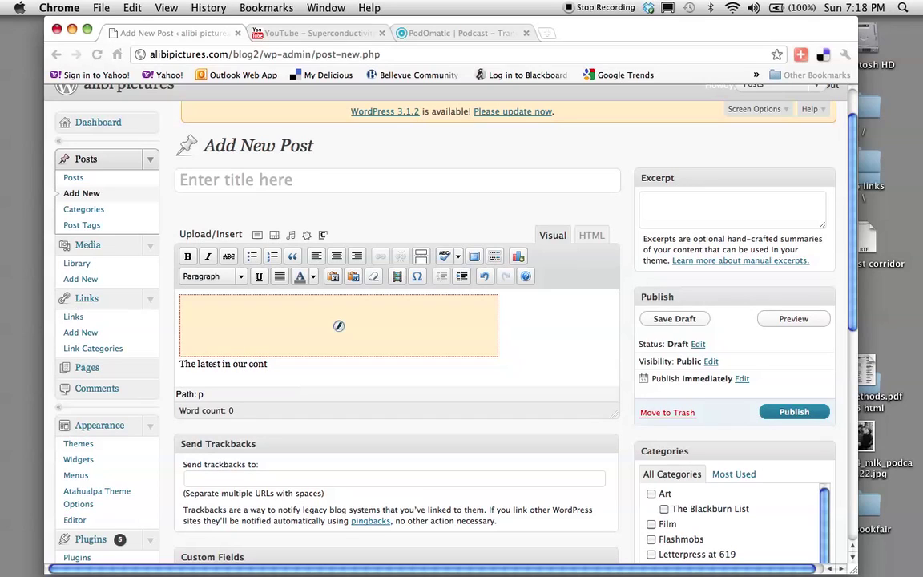
type("inuing series of po")
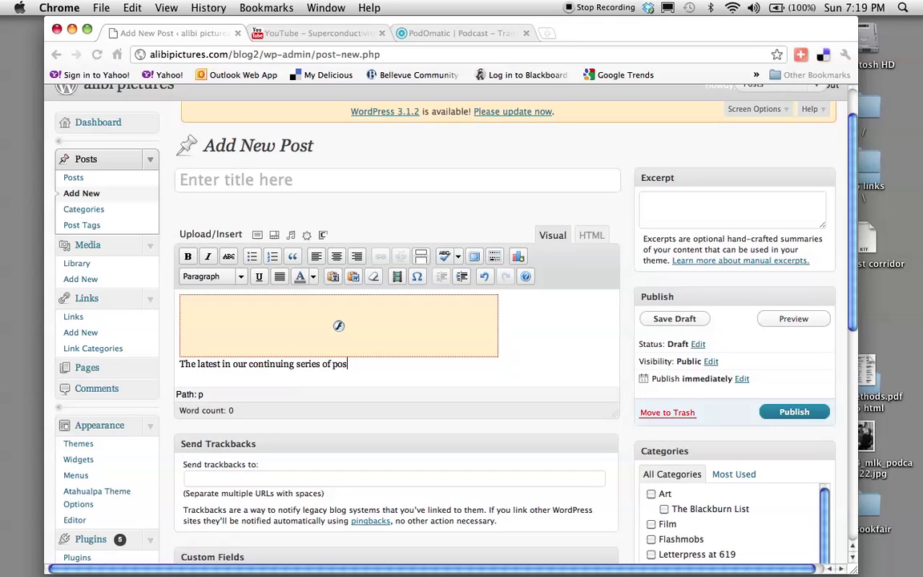
type("dcasts about Yoga and")
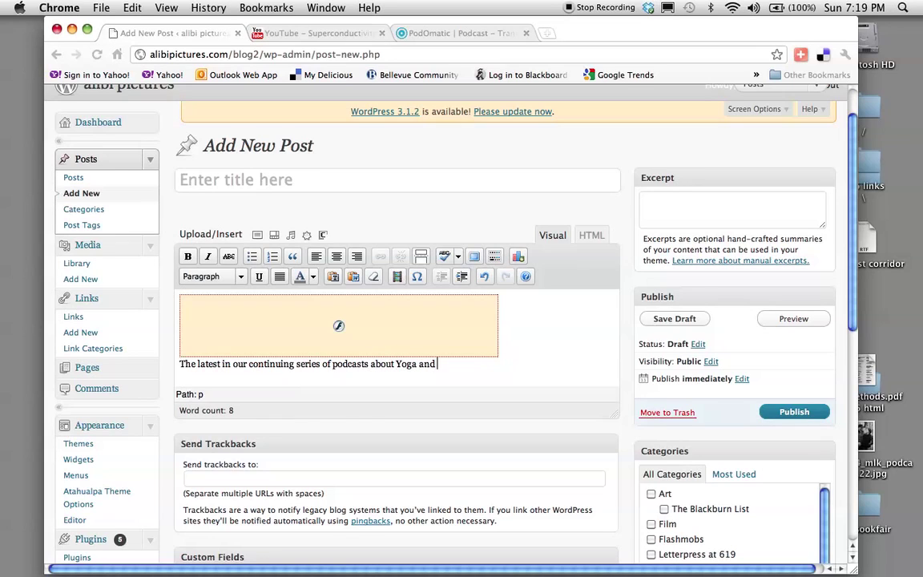
type(" every")
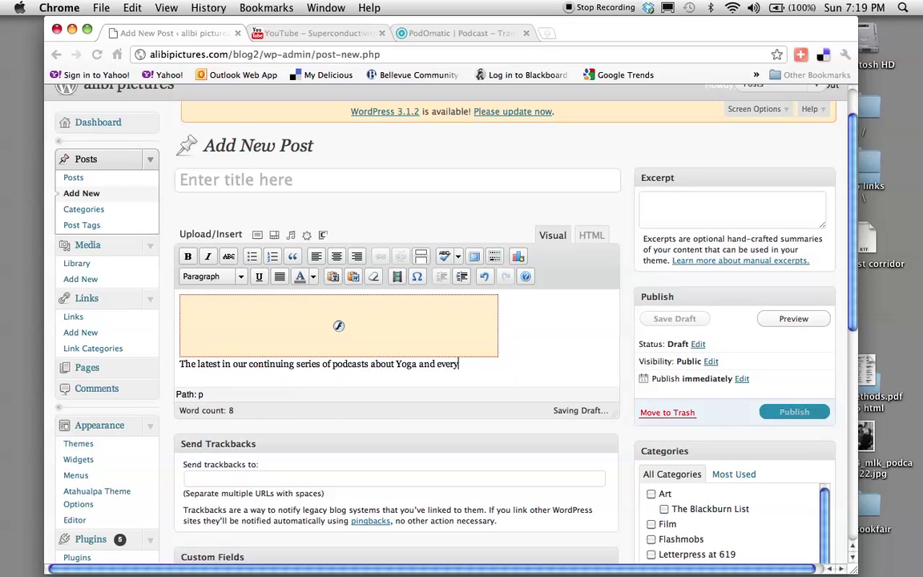
type("day lif")
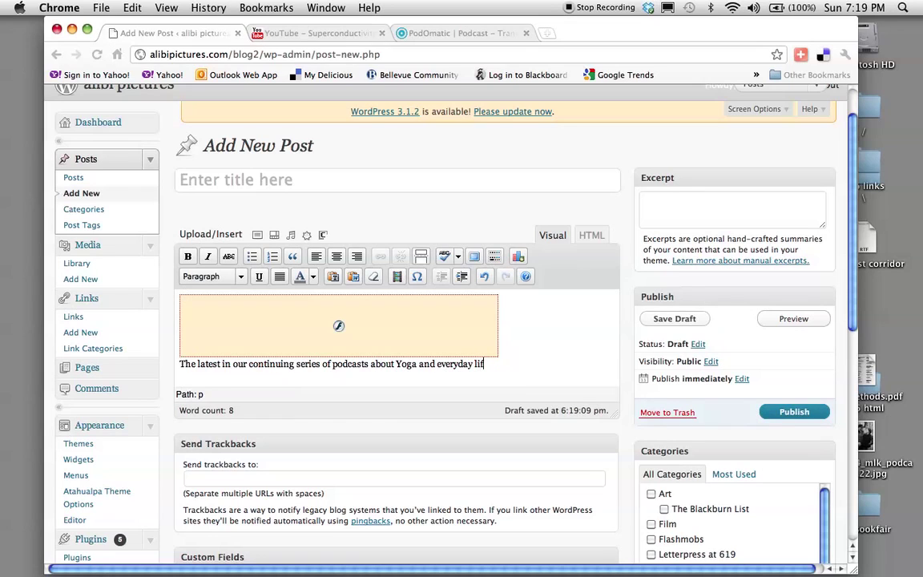
type("e!")
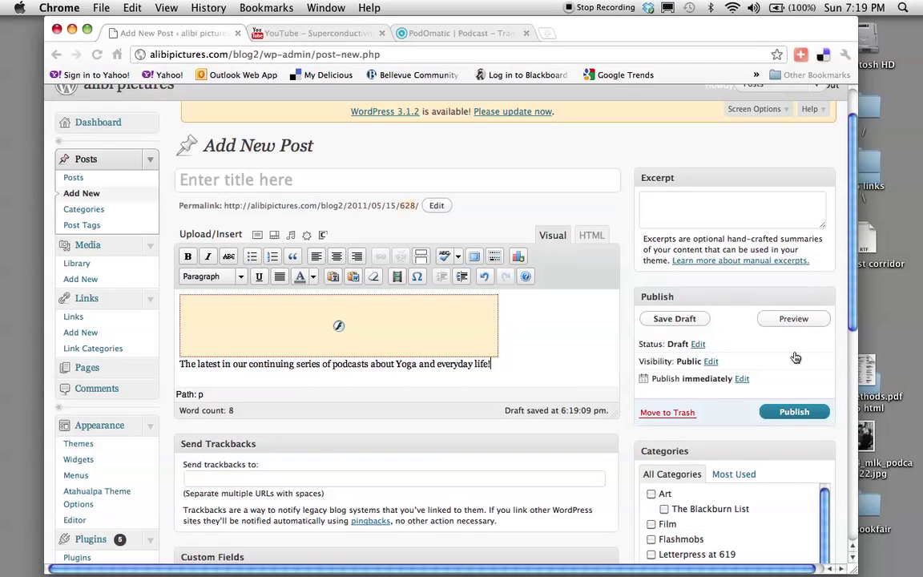
Step: Save the post as a draft and preview it to check the embedded podcast player and its text
left_click(701, 319)
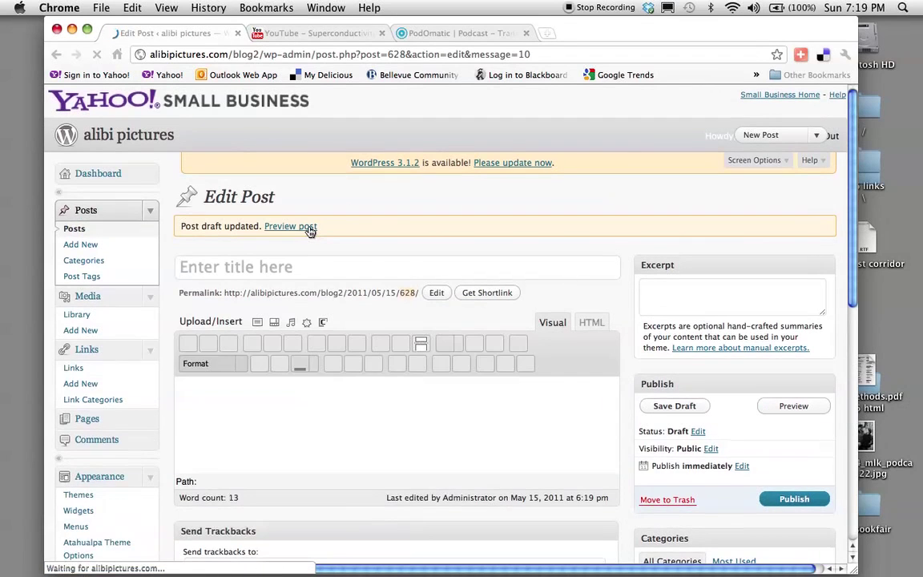
left_click(310, 229)
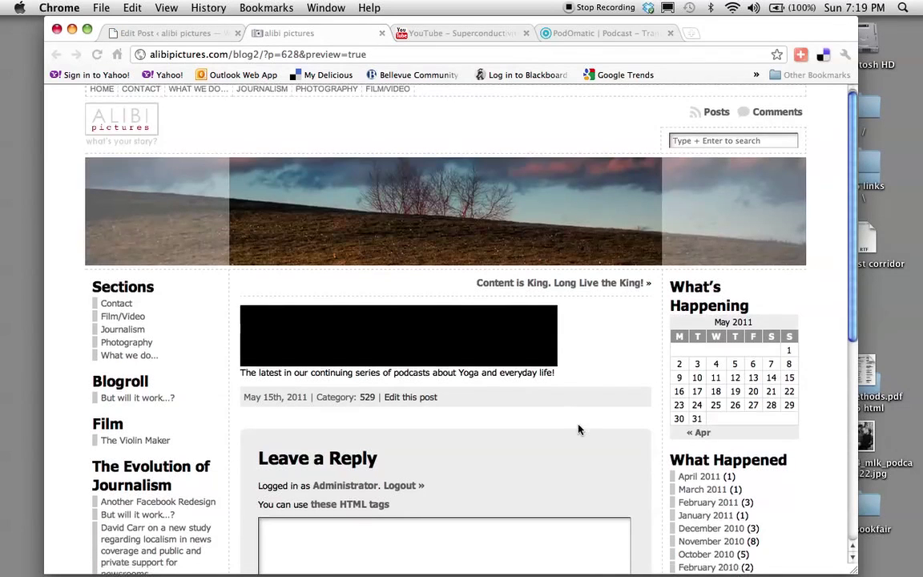
scroll(577, 428, "down", 3)
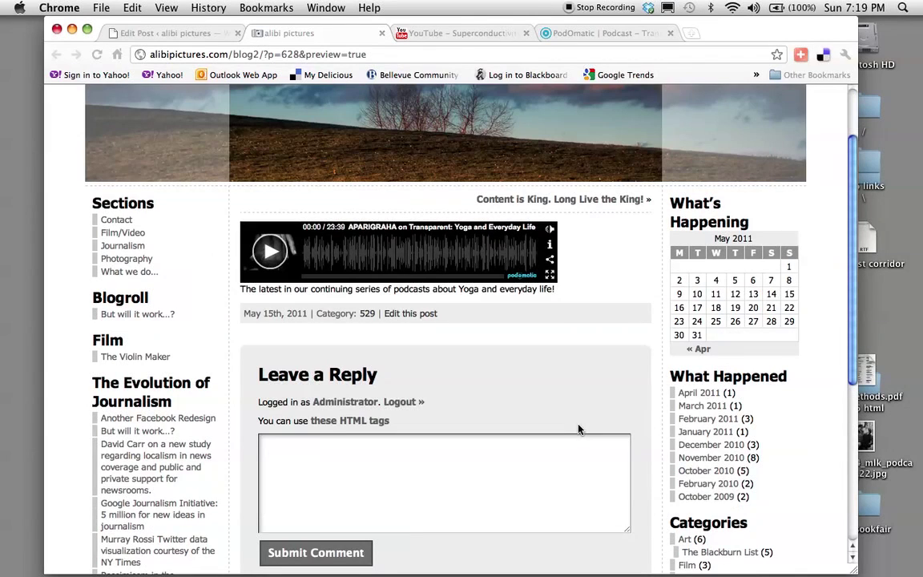
scroll(578, 430, "up", 2)
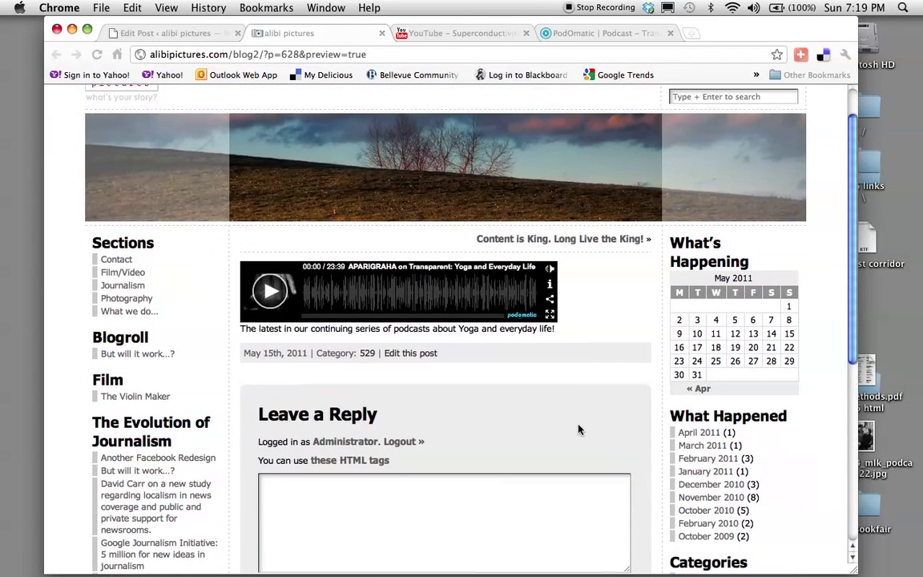
scroll(578, 429, "down", 1)
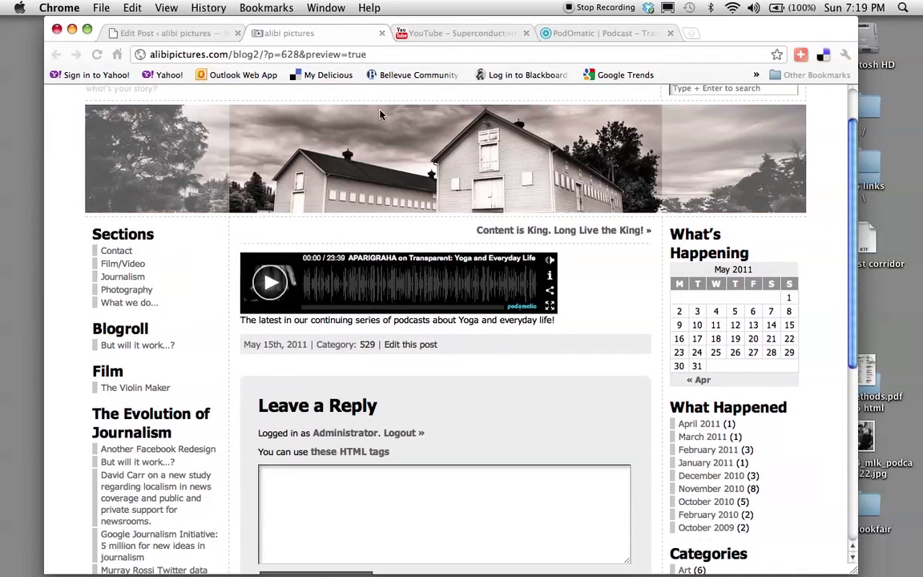
Step: Return to the post editor and assign the post to the Podcast and "Trasparent: Yoga in Everyday Life" categories
left_click(185, 33)
scroll(653, 199, "down", 7)
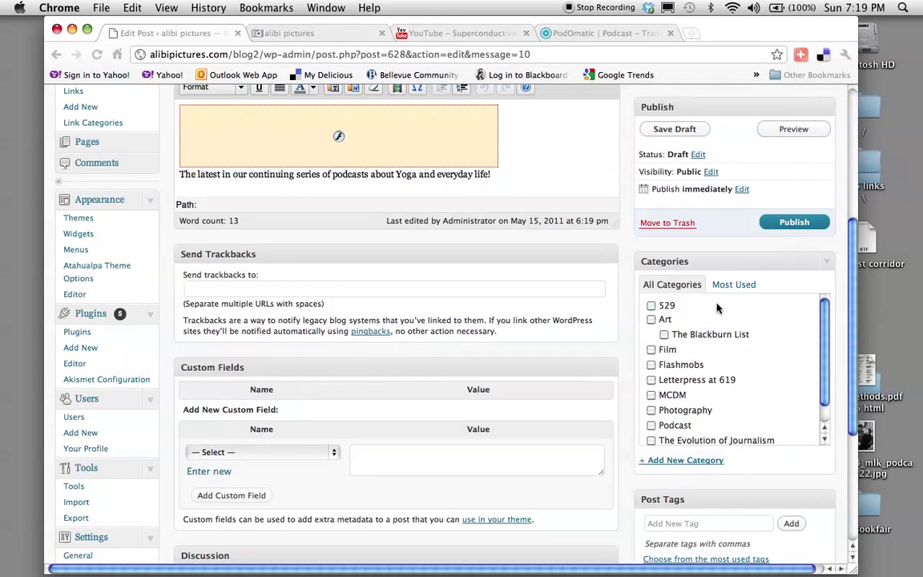
scroll(770, 294, "down", 1)
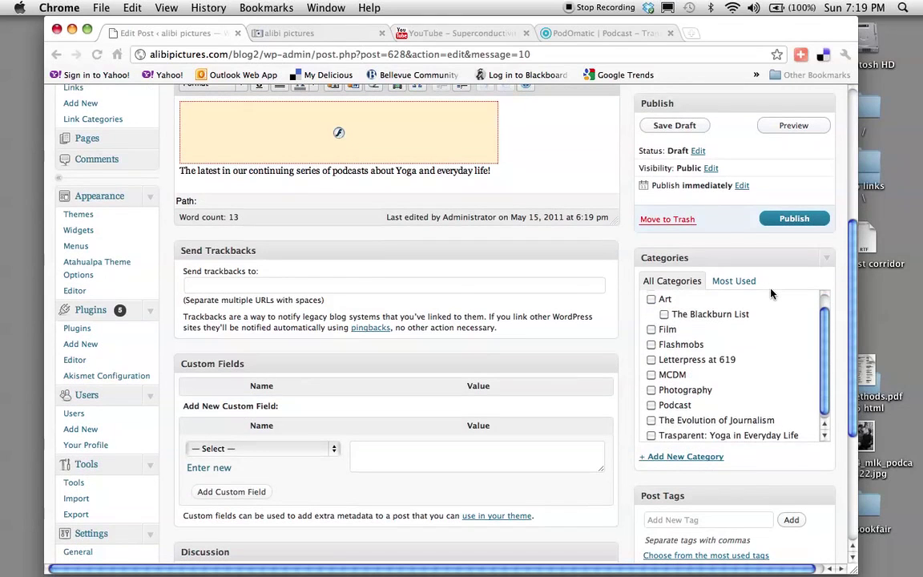
scroll(770, 294, "down", 2)
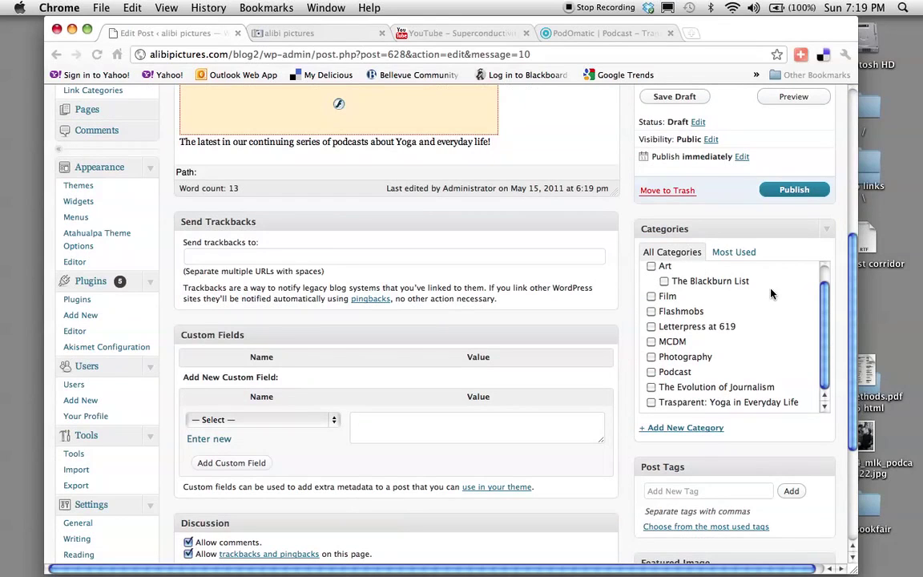
scroll(771, 294, "down", 1)
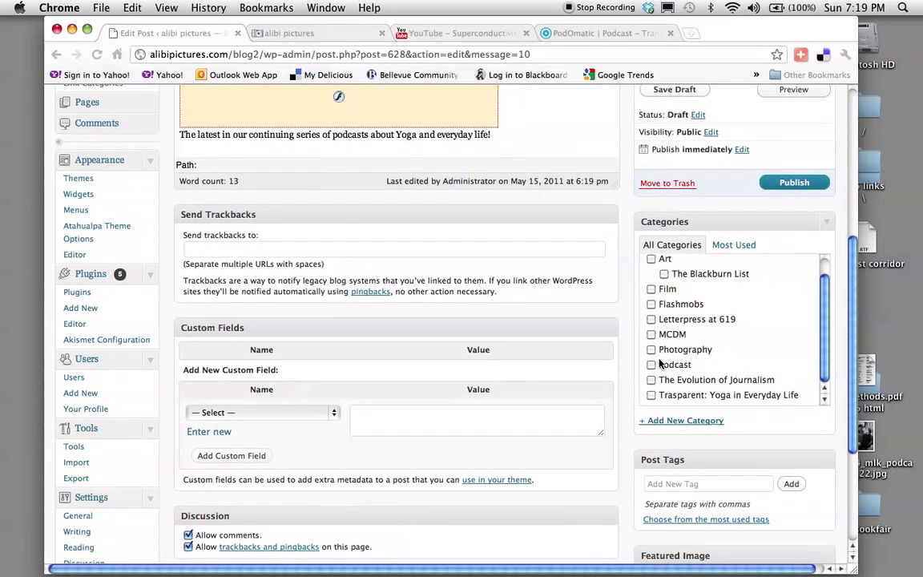
left_click(651, 365)
left_click(652, 396)
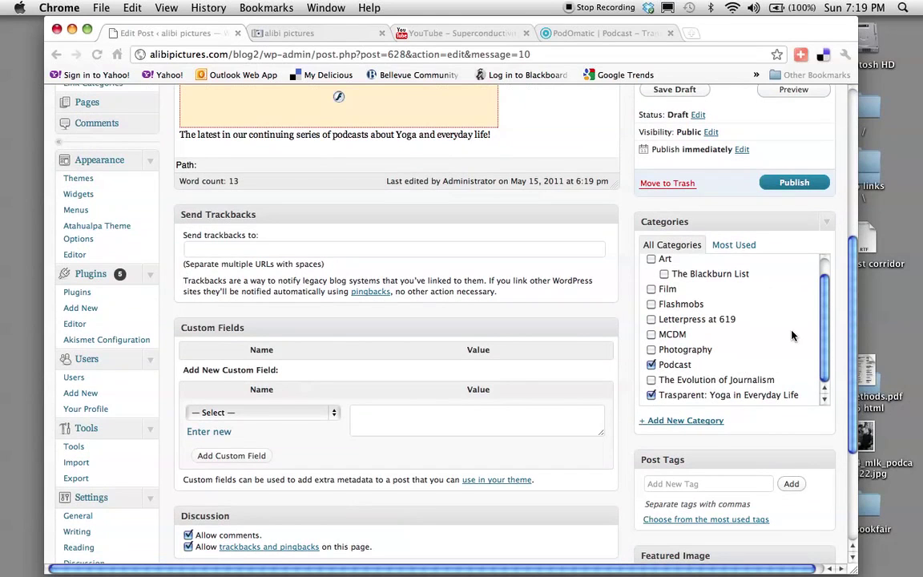
Step: Enter the full names of the two podcast participants as post tags, using the suggested existing tags
scroll(792, 335, "down", 5)
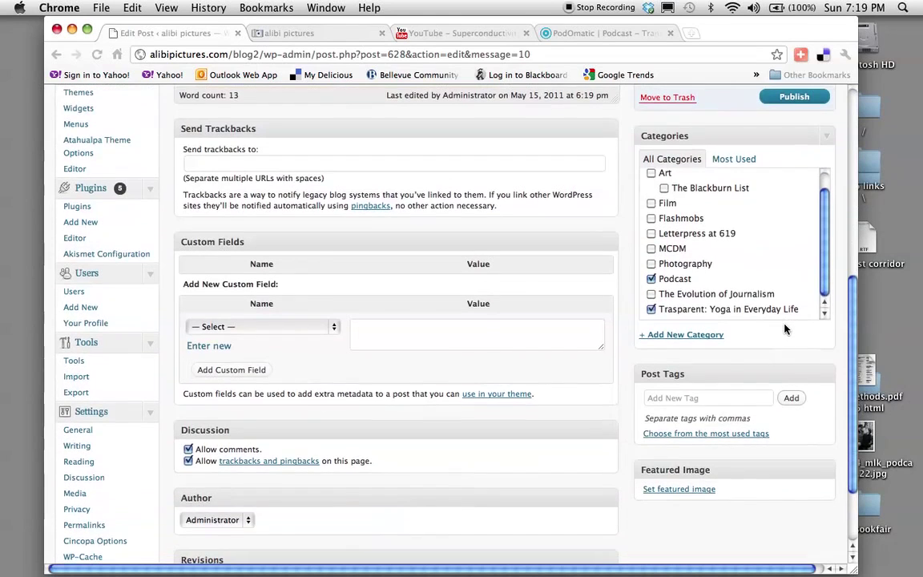
scroll(785, 328, "down", 2)
scroll(784, 329, "down", 1)
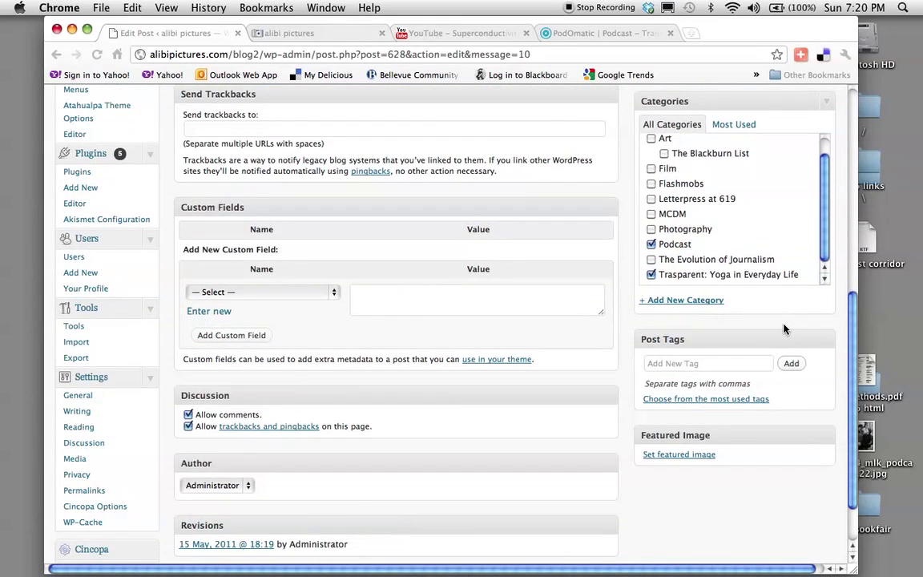
scroll(784, 329, "down", 1)
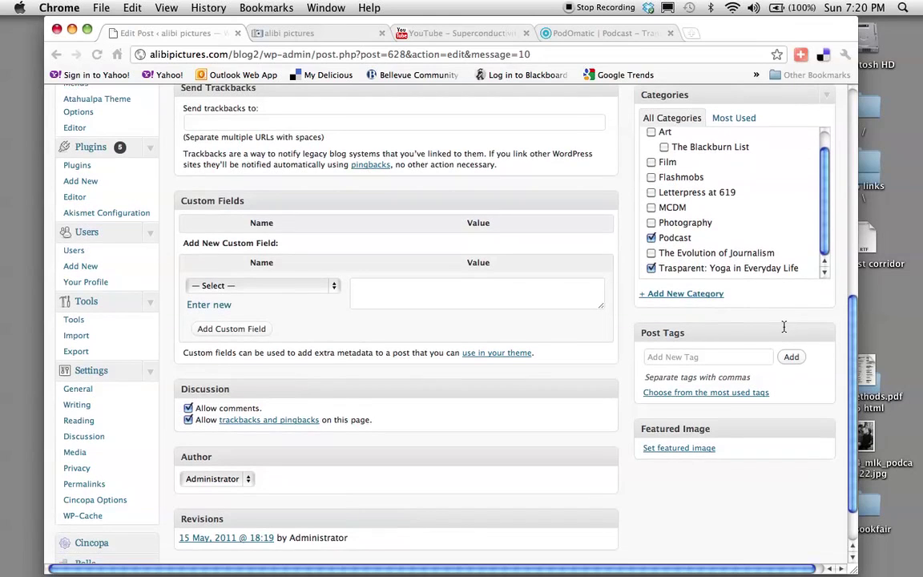
left_click(751, 353)
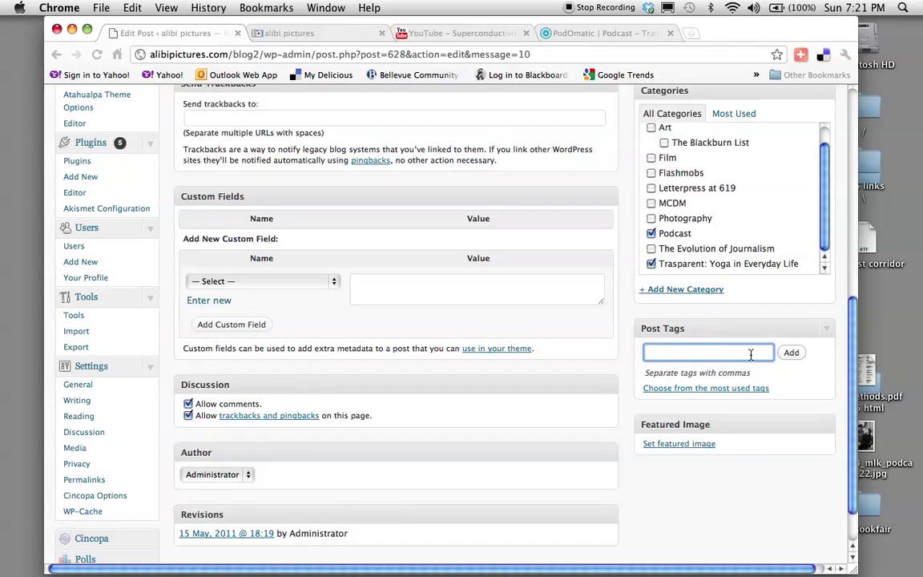
type("danie")
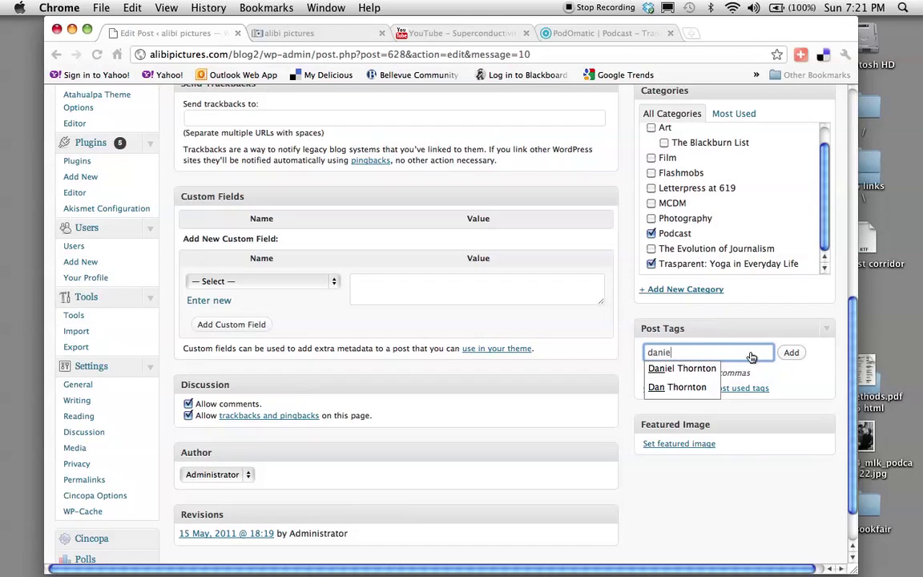
key("Down")
key("Return")
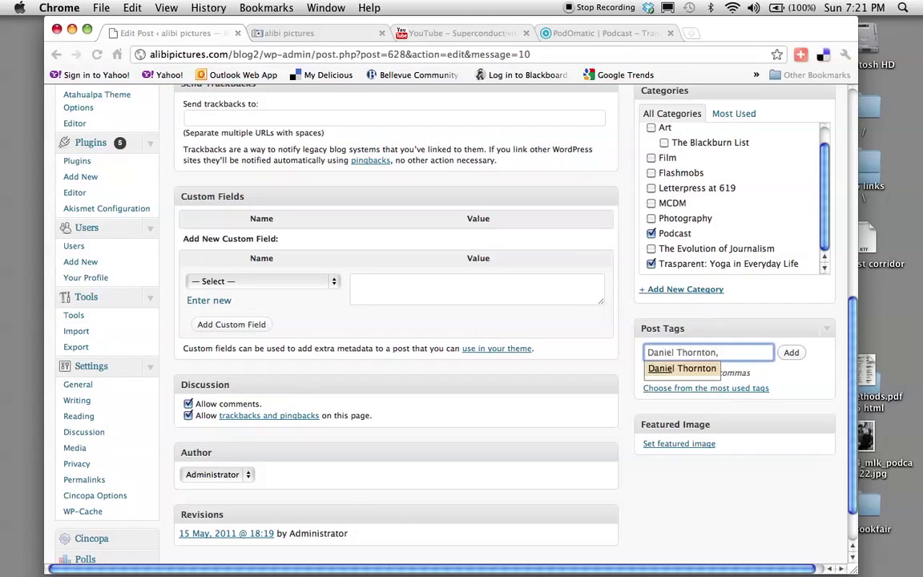
type("Molly")
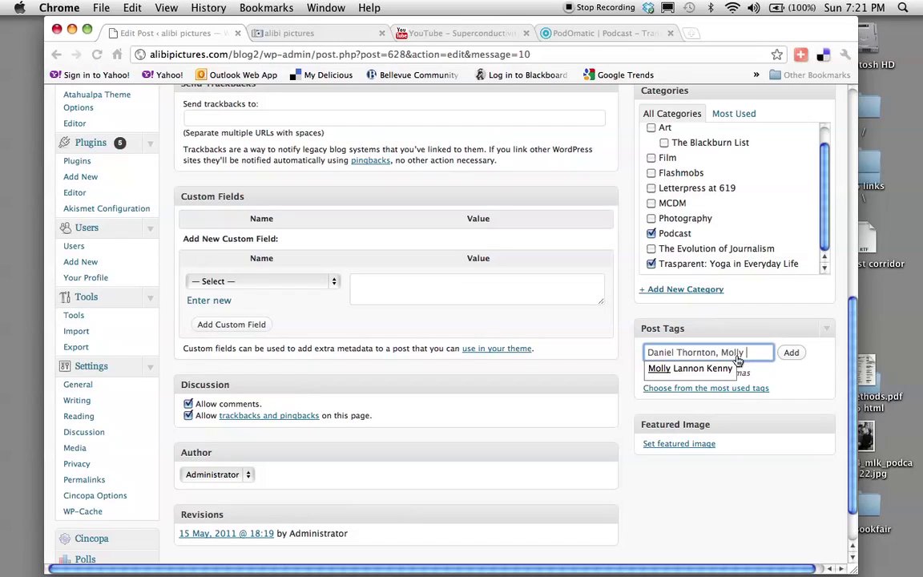
left_click(721, 368)
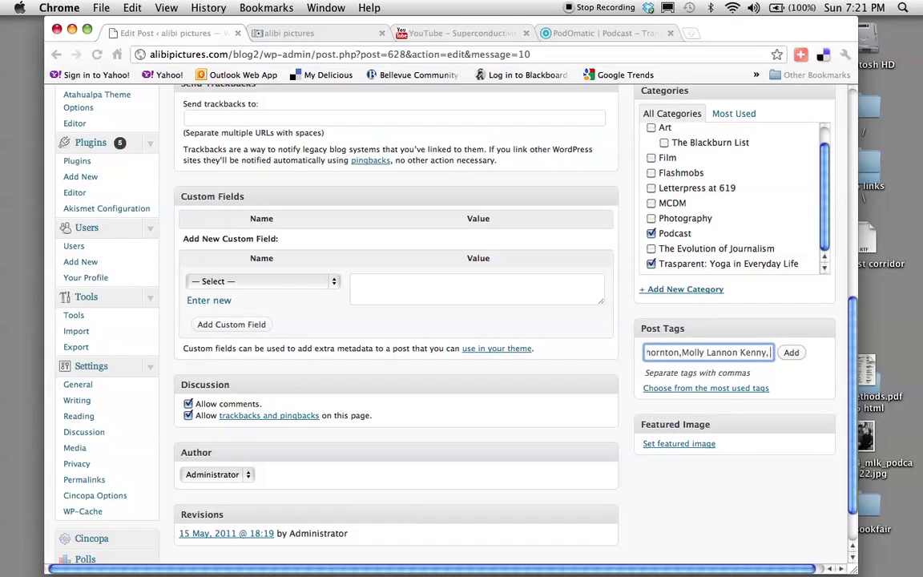
Step: Include Yoga, Yoga Podcast and Yoga Radio in the tag list and add all the entered tags to the post
type("Yoga, Yoga")
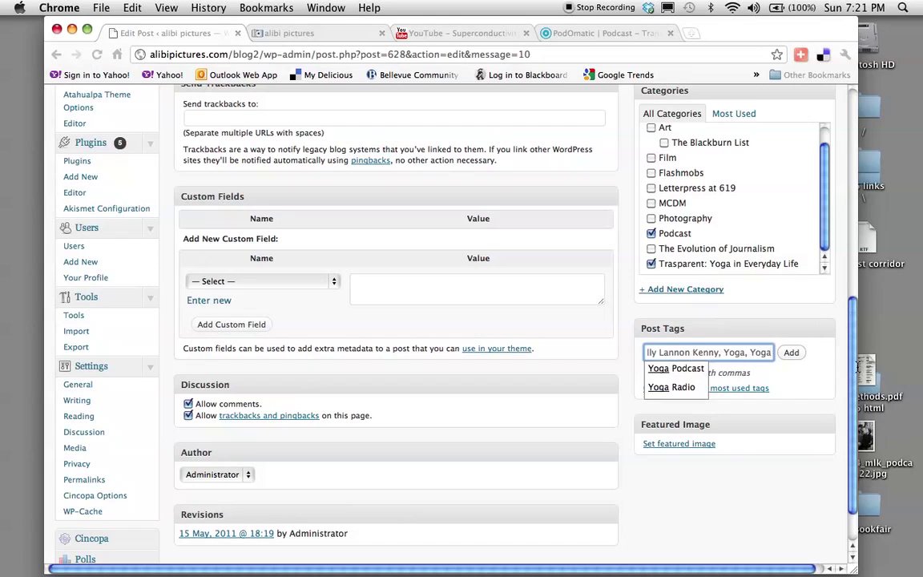
left_click(677, 368)
type("yoga")
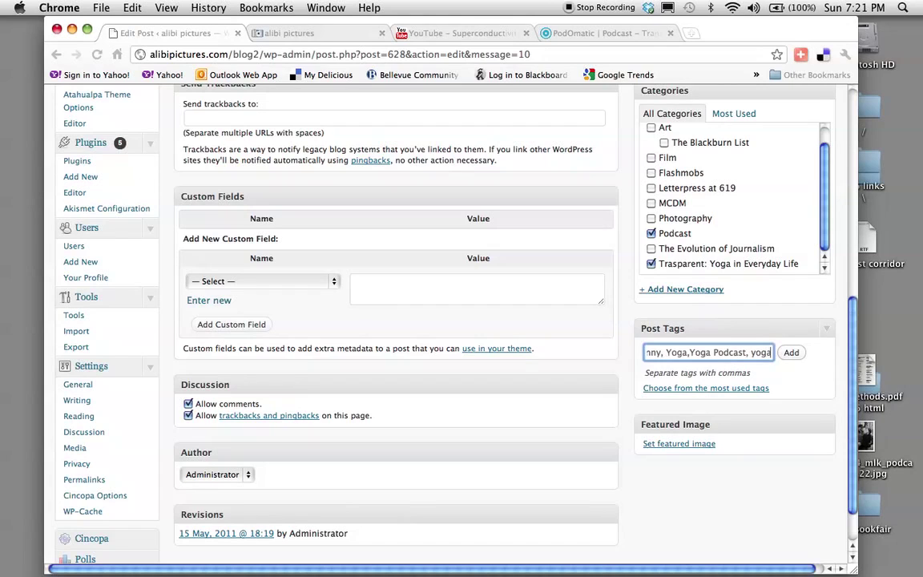
key("BackSpace")
key("BackSpace")
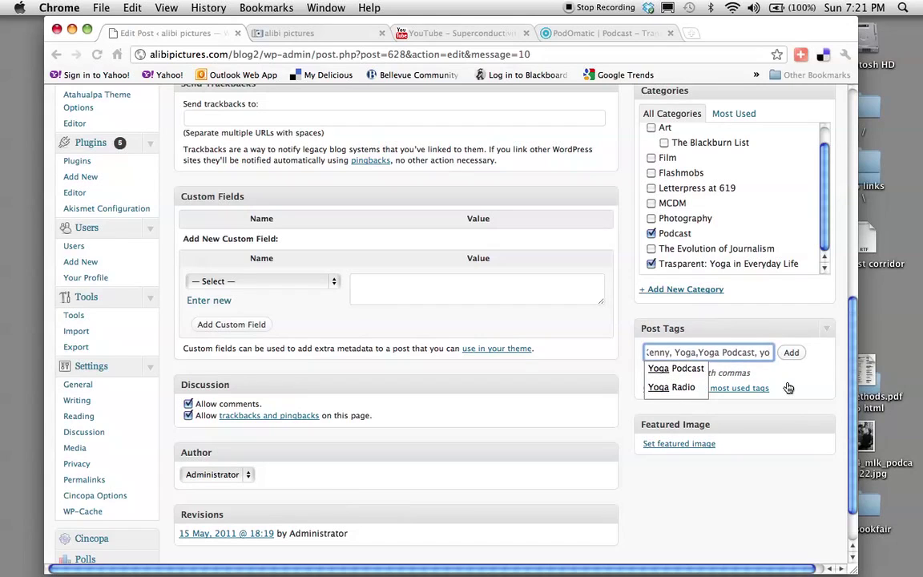
left_click(677, 390)
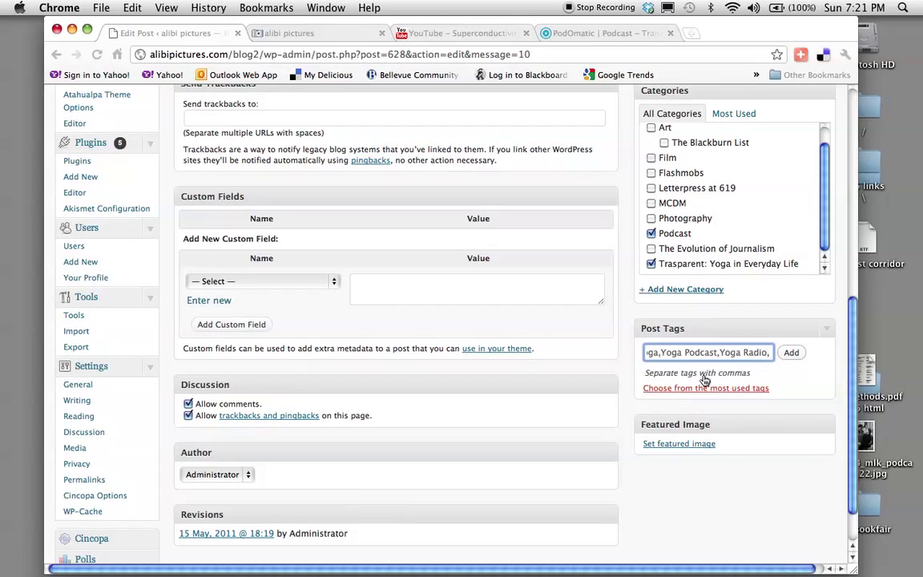
left_click(792, 357)
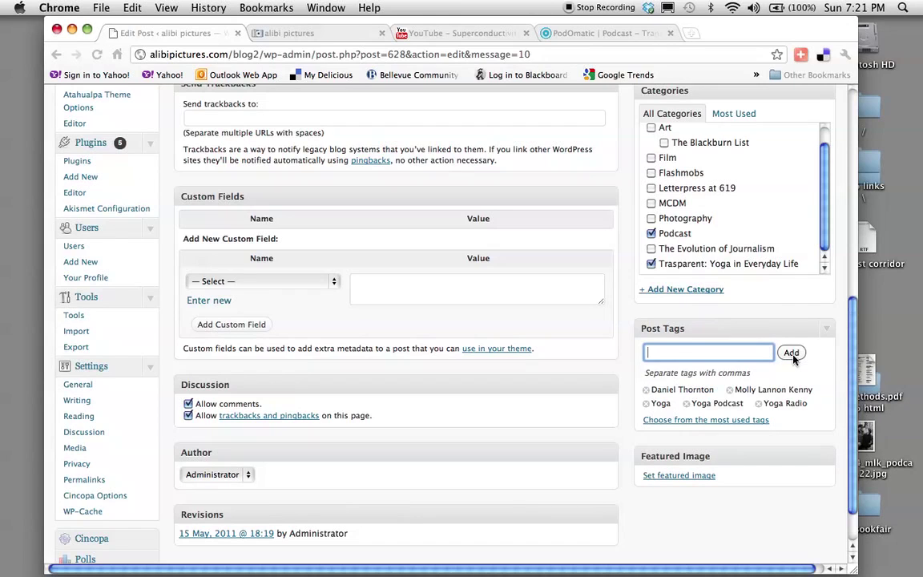
mouse_move(818, 230)
left_mouse_down()
mouse_move(823, 163)
mouse_move(808, 227)
left_mouse_up()
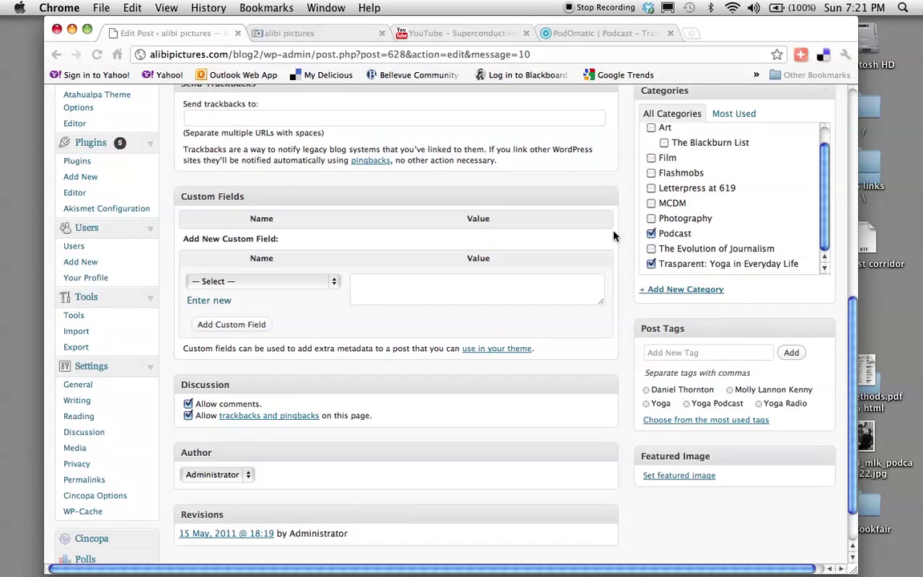
scroll(583, 217, "down", 3)
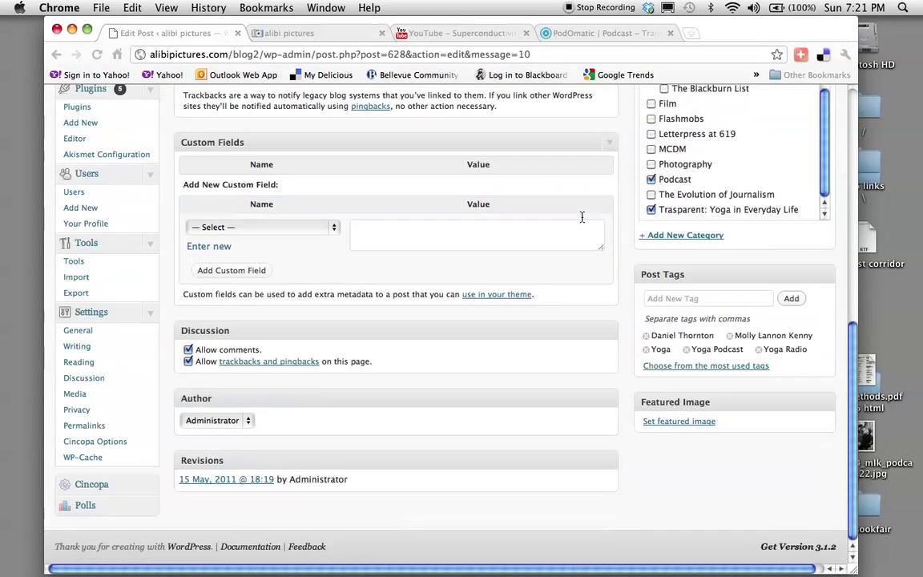
scroll(582, 216, "up", 15)
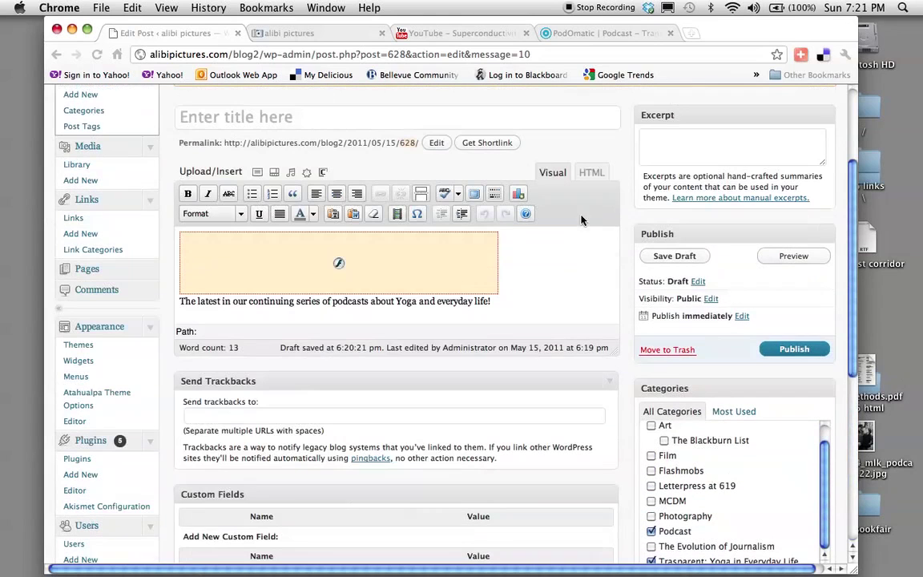
Step: Publish the podcast post and view it on the blog's home page to check the embedded player, tags and categories
left_click(812, 350)
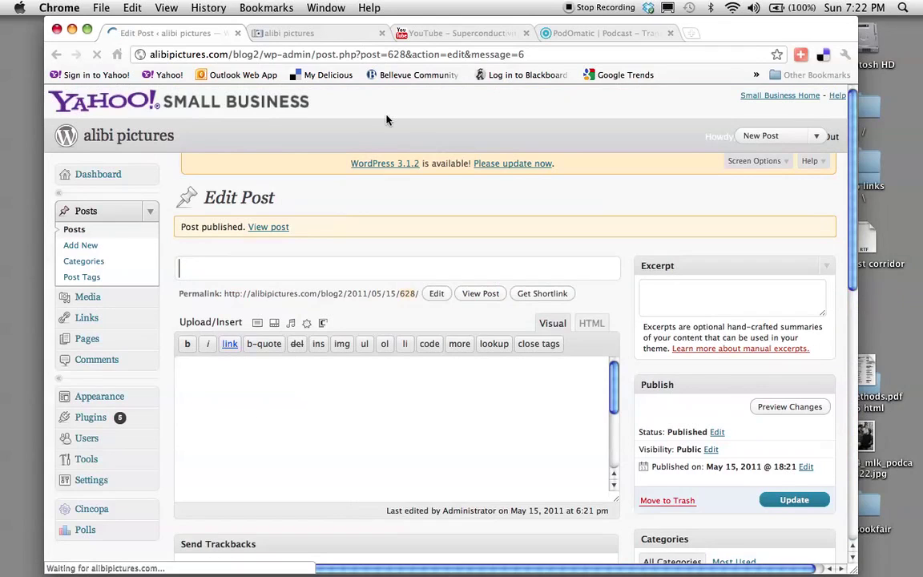
left_click(140, 138)
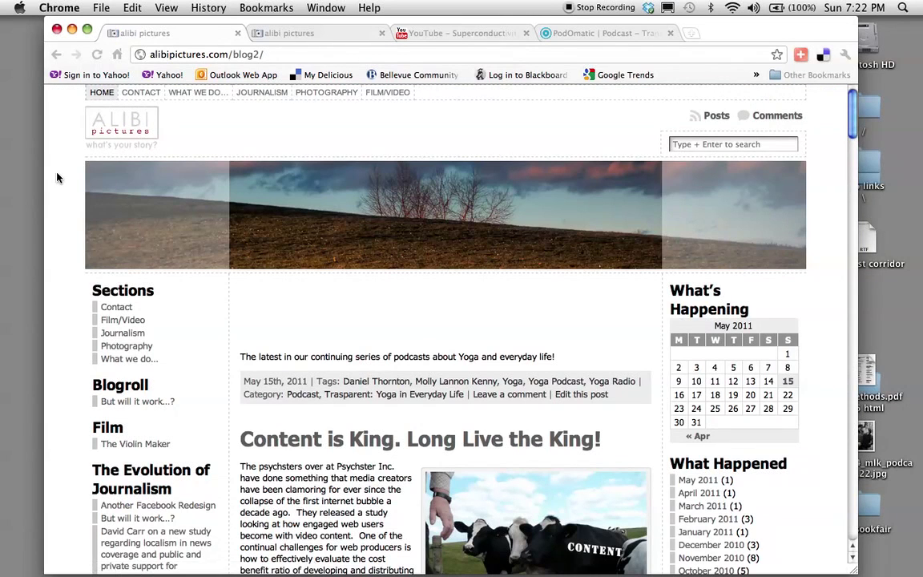
scroll(57, 177, "down", 5)
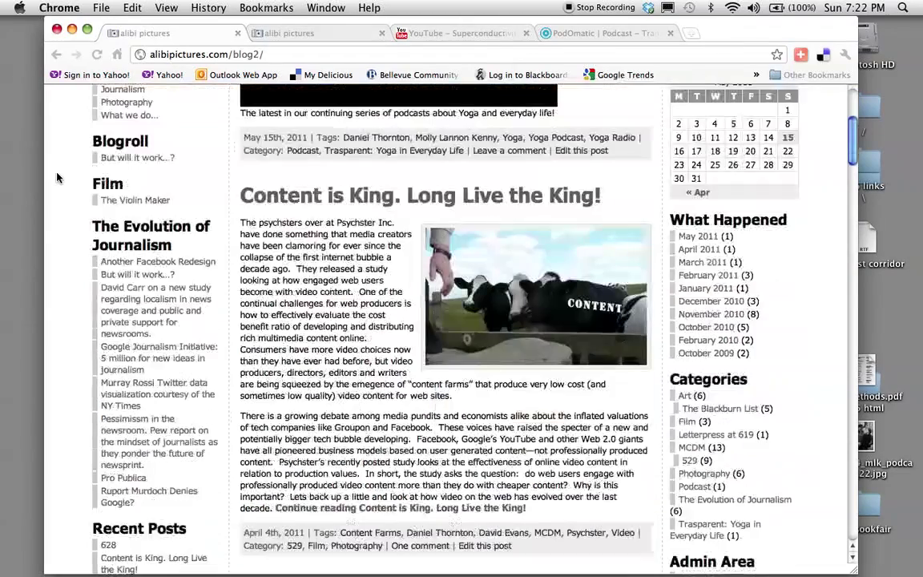
scroll(57, 177, "up", 3)
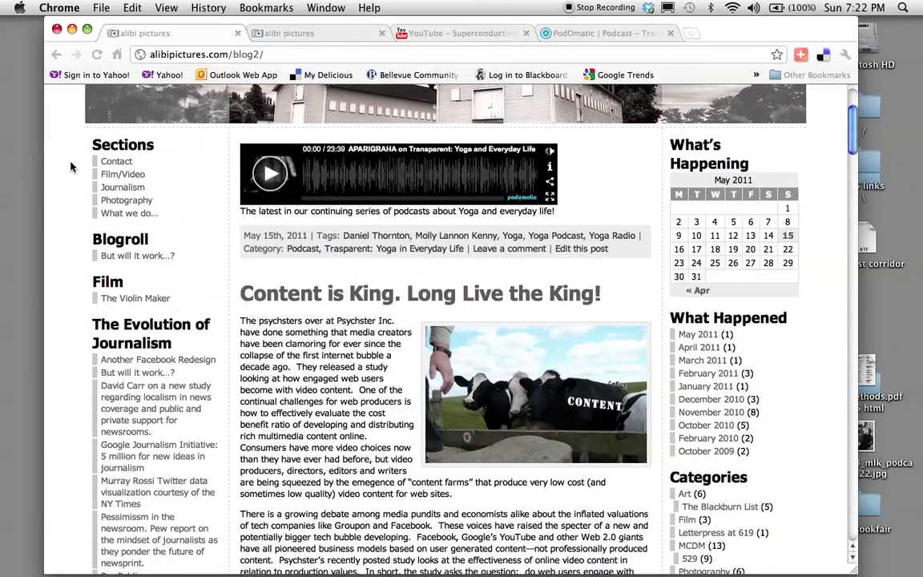
scroll(76, 165, "up", 3)
scroll(70, 166, "down", 1)
scroll(70, 166, "up", 1)
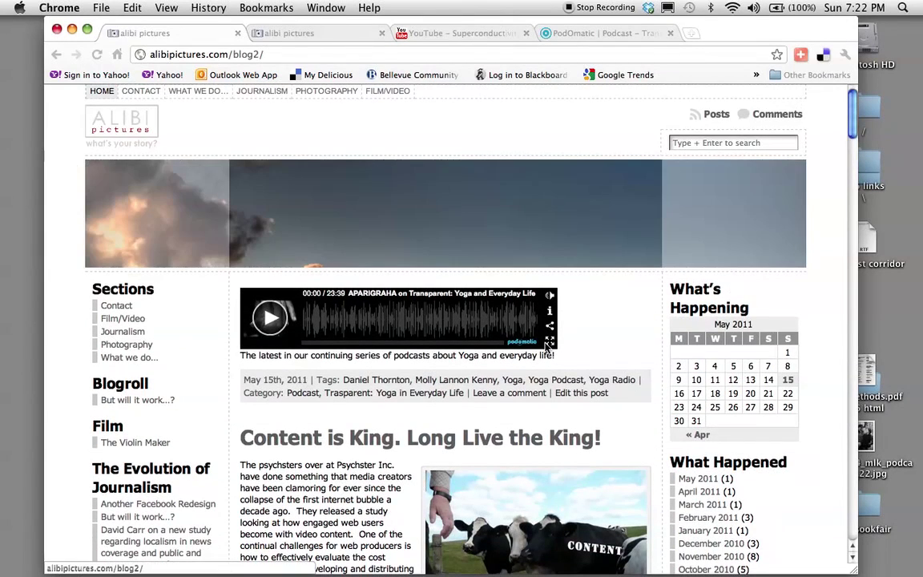
Step: Reopen the published podcast post for editing, title it "Transparent: Yoga and Everyday Life..." and update the post
left_click(591, 394)
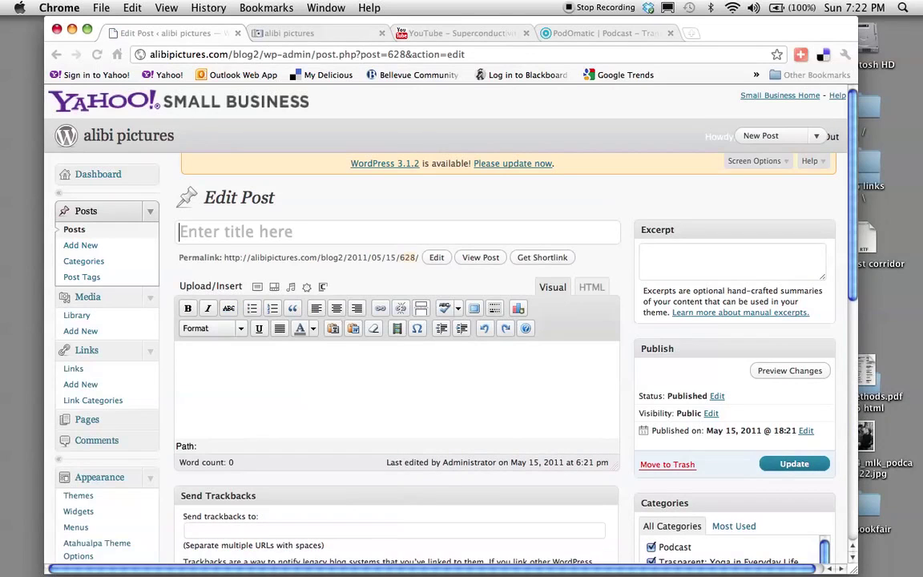
type("Trans")
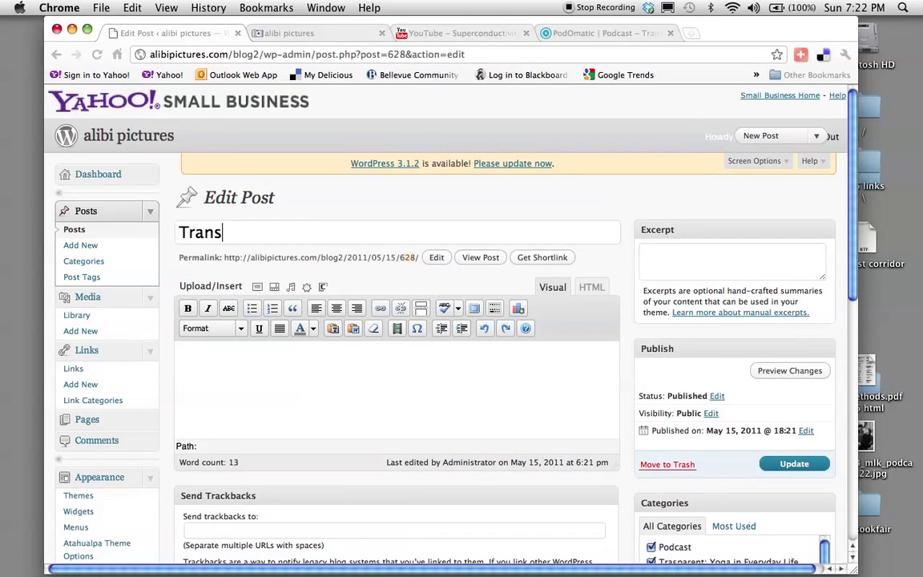
type("parent")
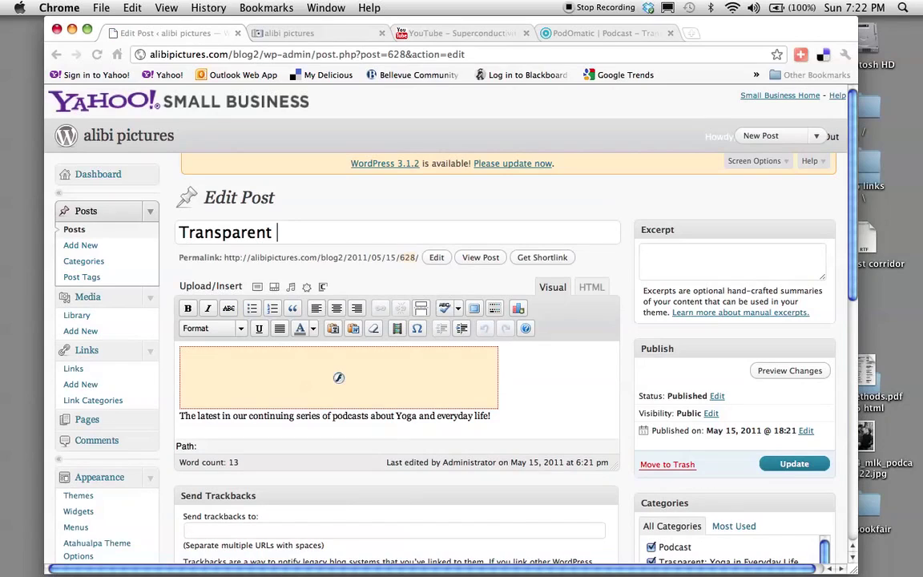
type(":  Yoga and ")
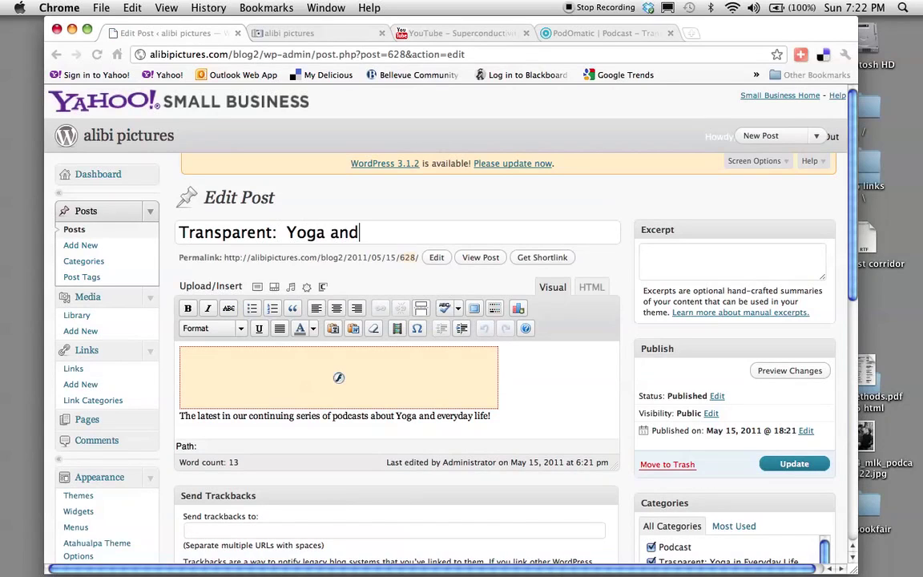
type("Everyday ")
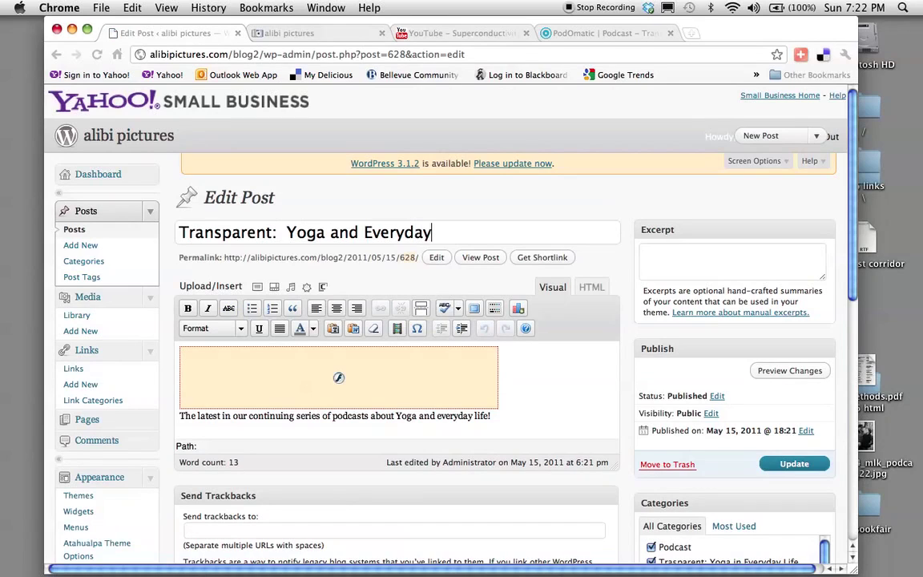
type("Life...")
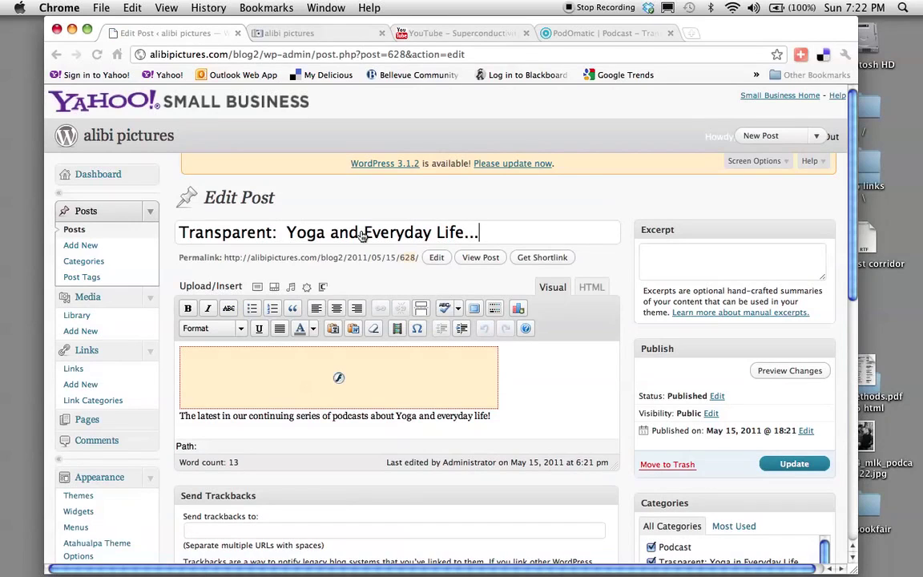
left_click(825, 465)
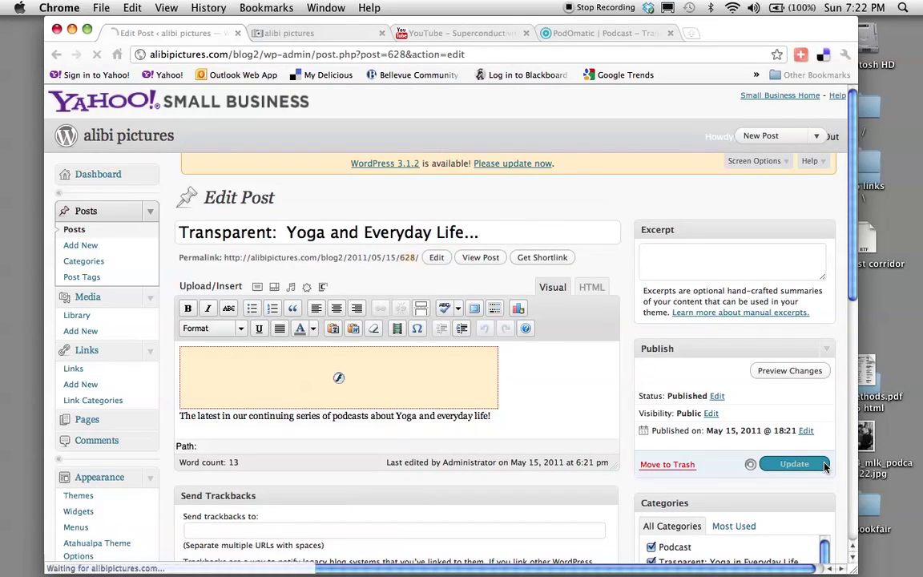